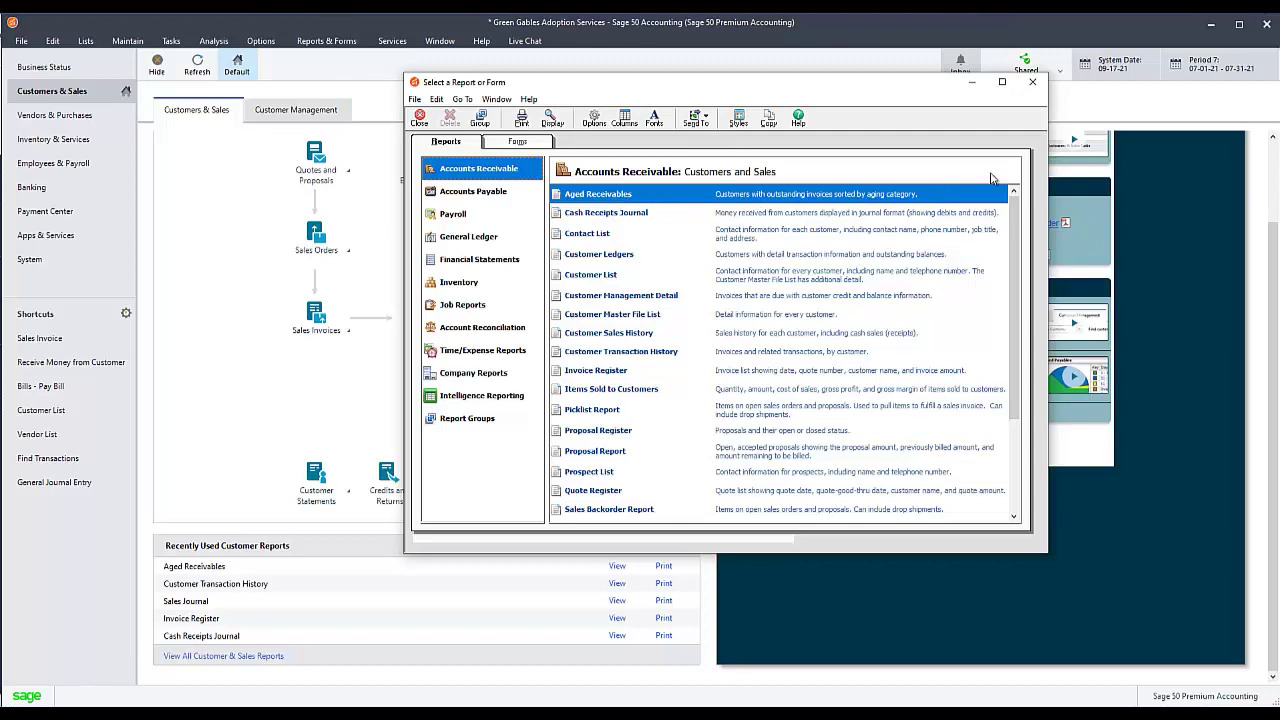
# Step: Close the report selection window and copy the company's data directory path from the company information, leaving that dialog without changes
pyautogui.click(1034, 86)
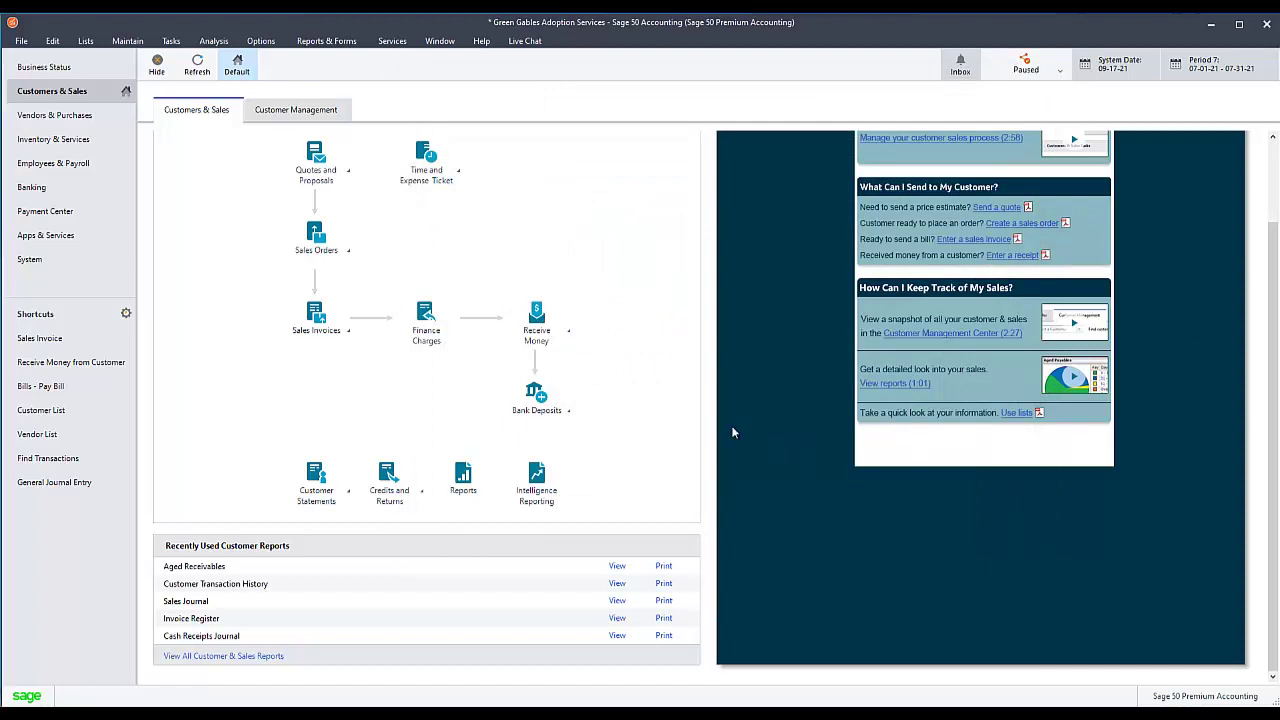
pyautogui.click(130, 41)
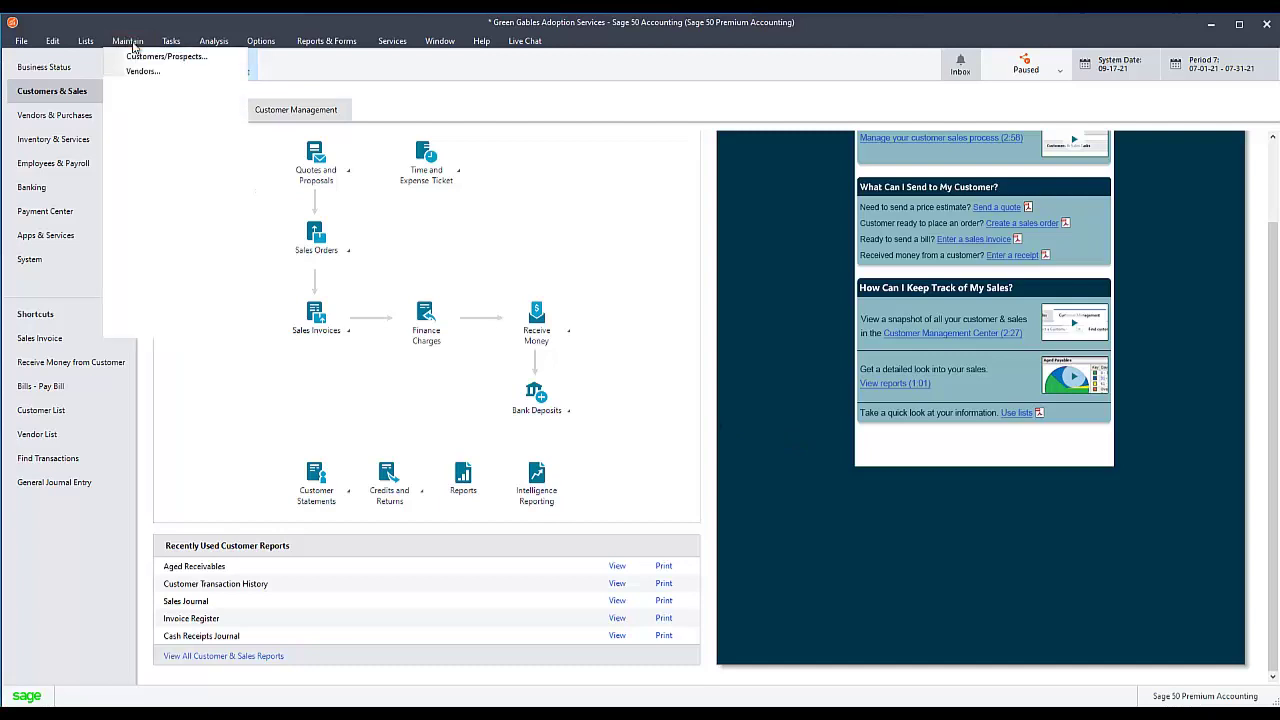
pyautogui.click(157, 246)
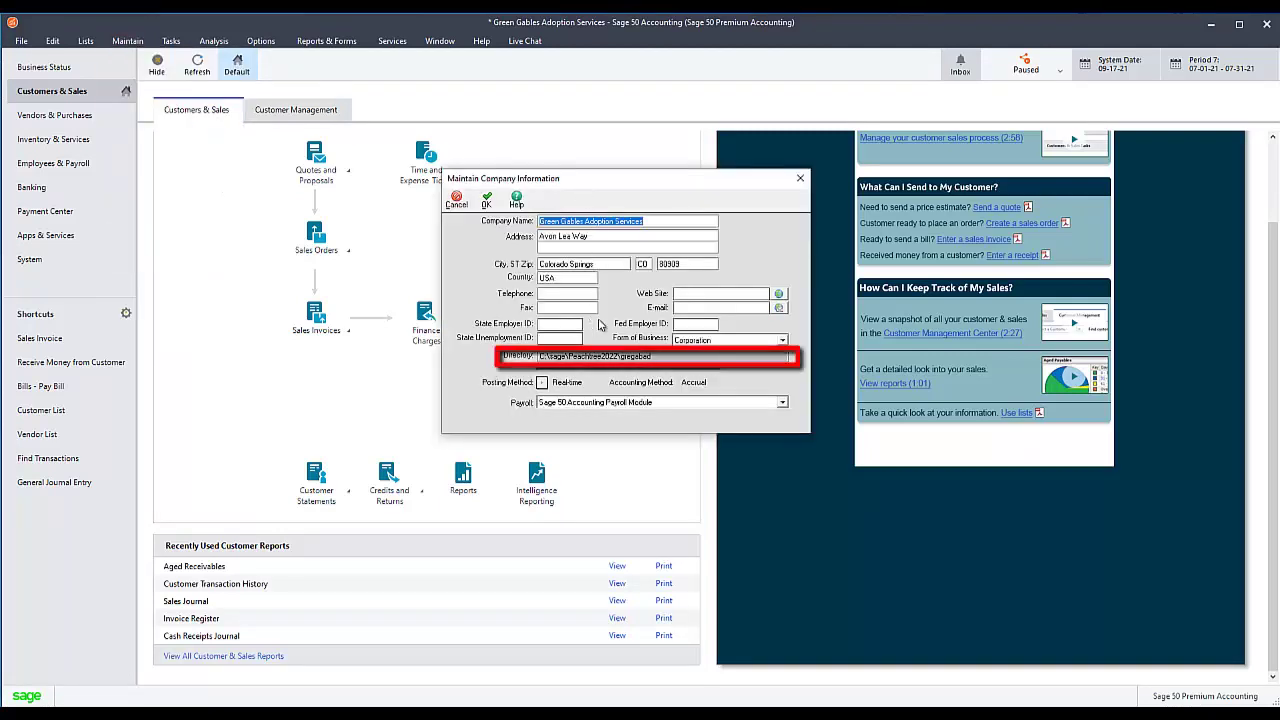
pyautogui.click(665, 356)
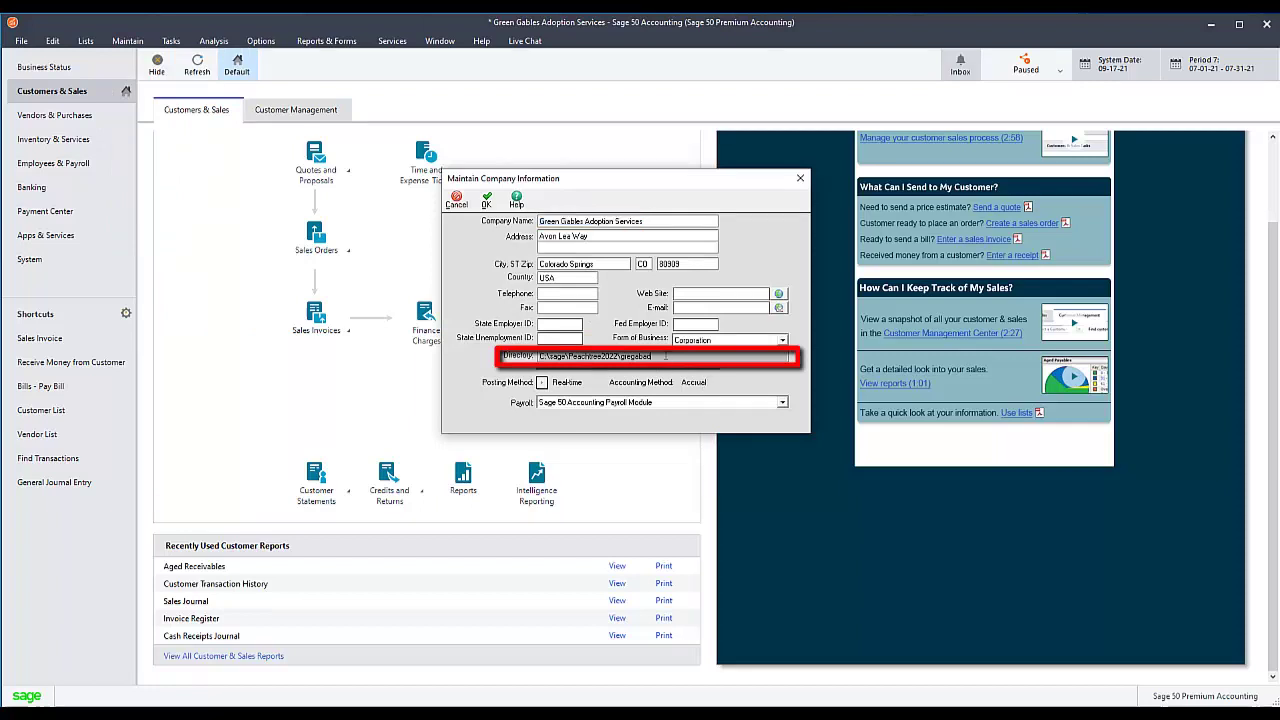
pyautogui.moveTo(665, 356); pyautogui.dragTo(493, 352)
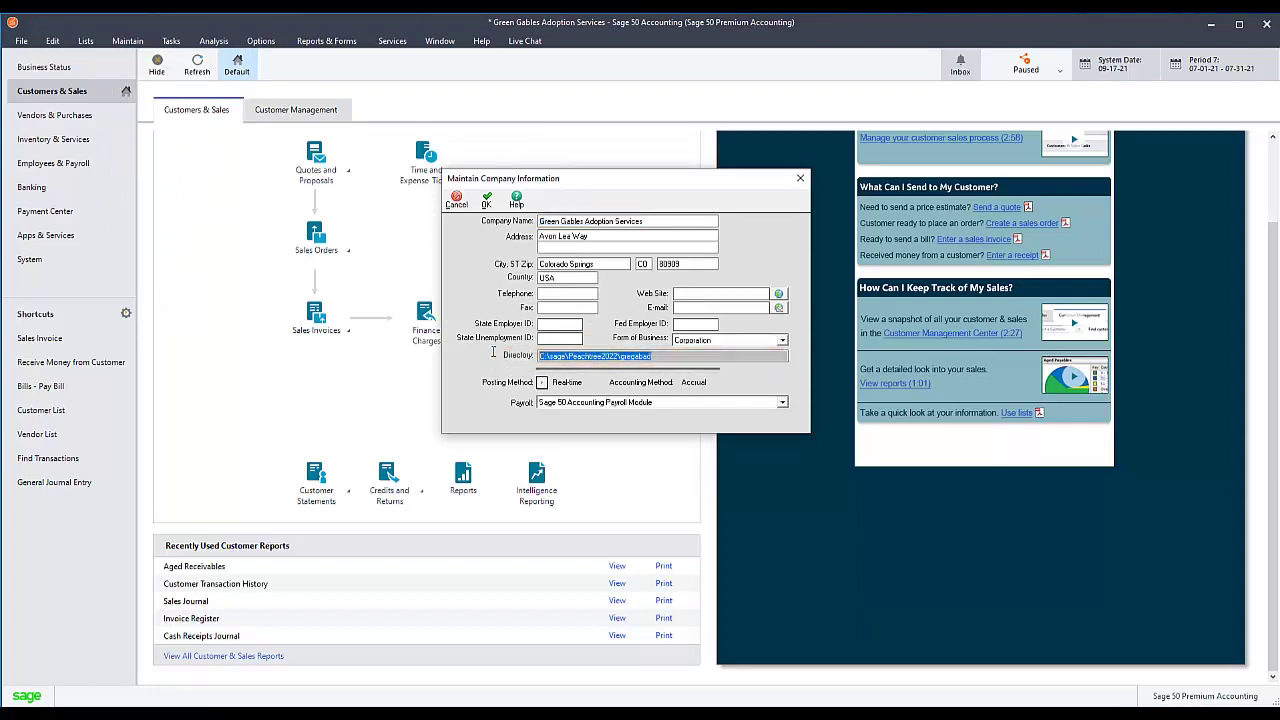
pyautogui.rightClick(550, 355)
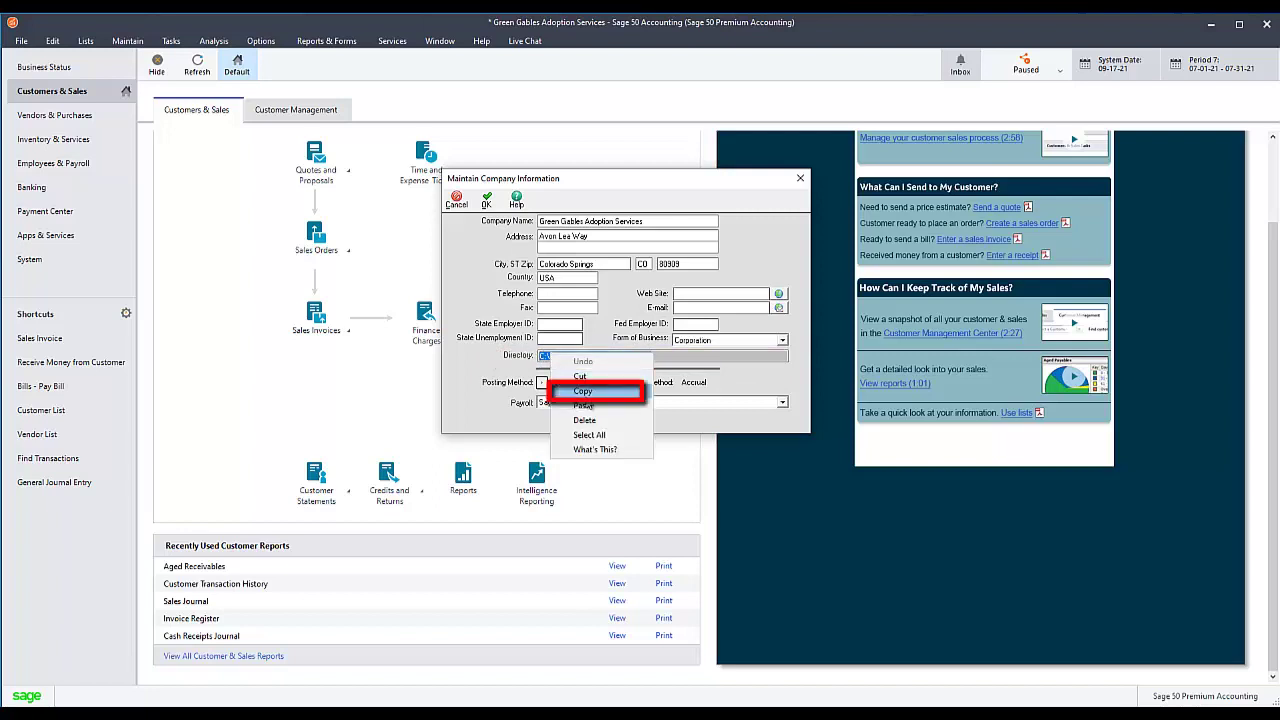
pyautogui.click(586, 398)
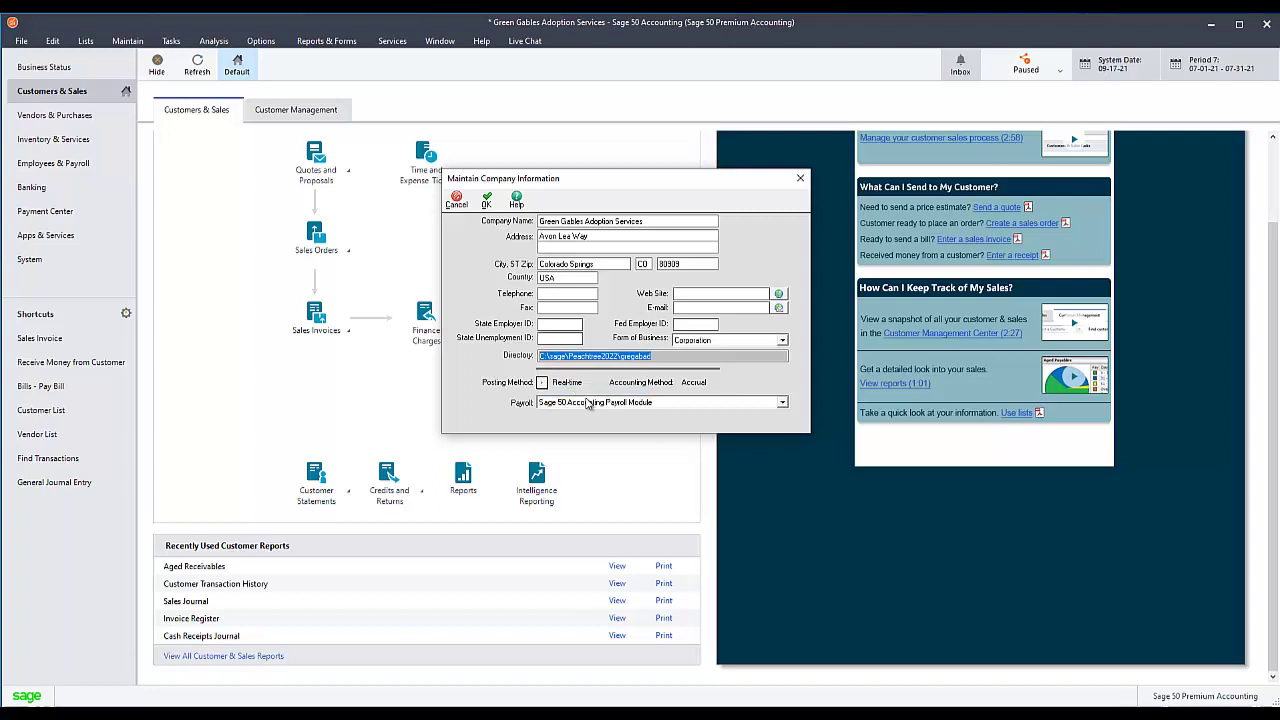
pyautogui.click(464, 207)
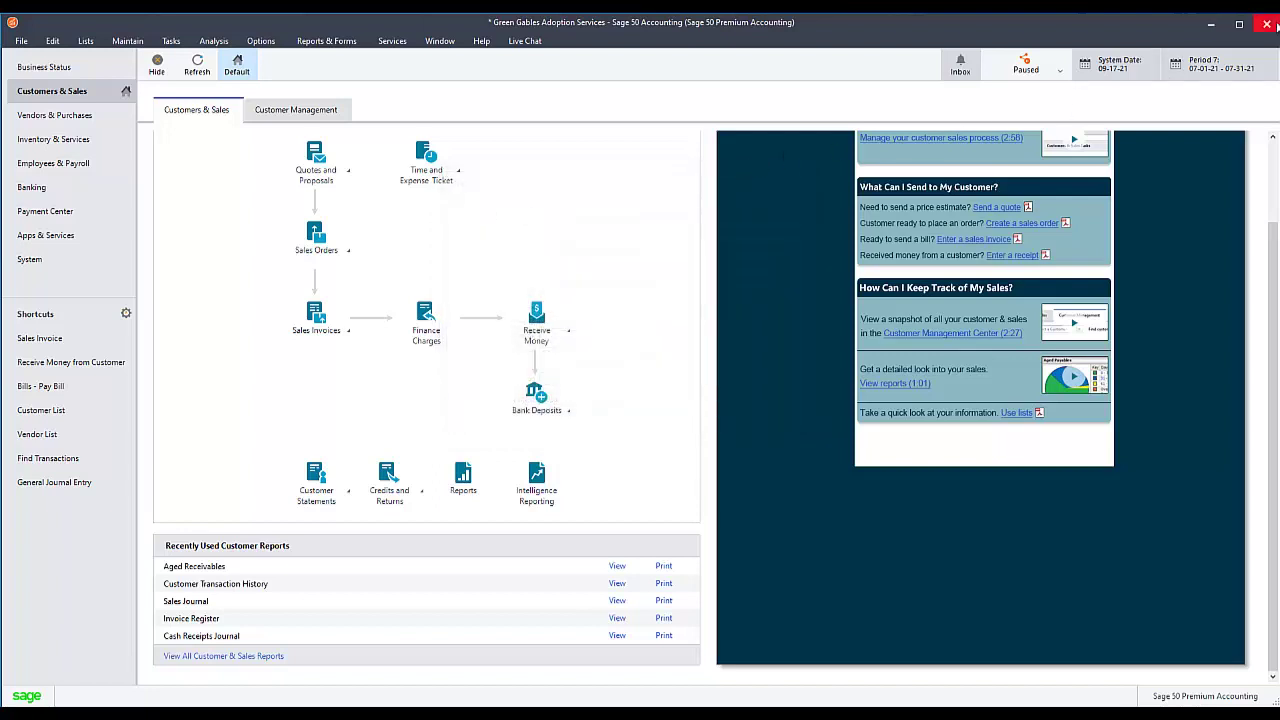
# Step: Exit Sage 50, switch to File Explorer and open the copied company data path C:\sage\Peachtree2022\gregabad
pyautogui.click(1268, 26)
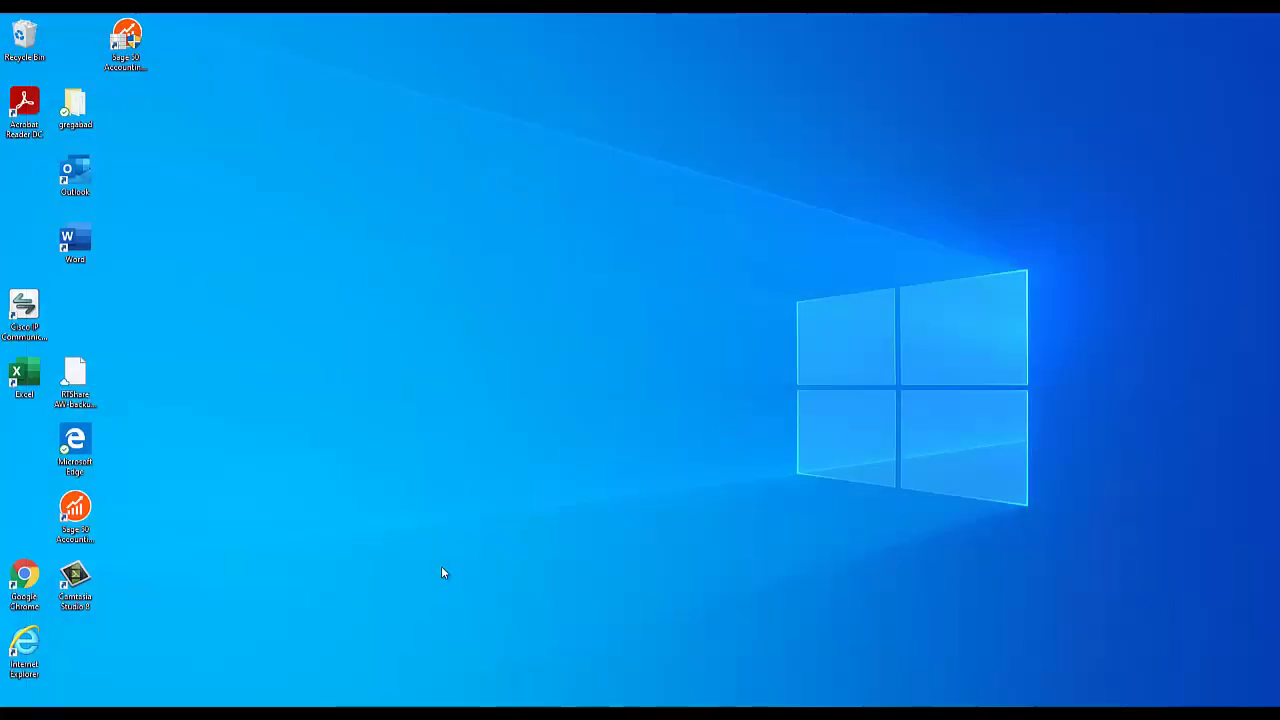
pyautogui.press('super+e')
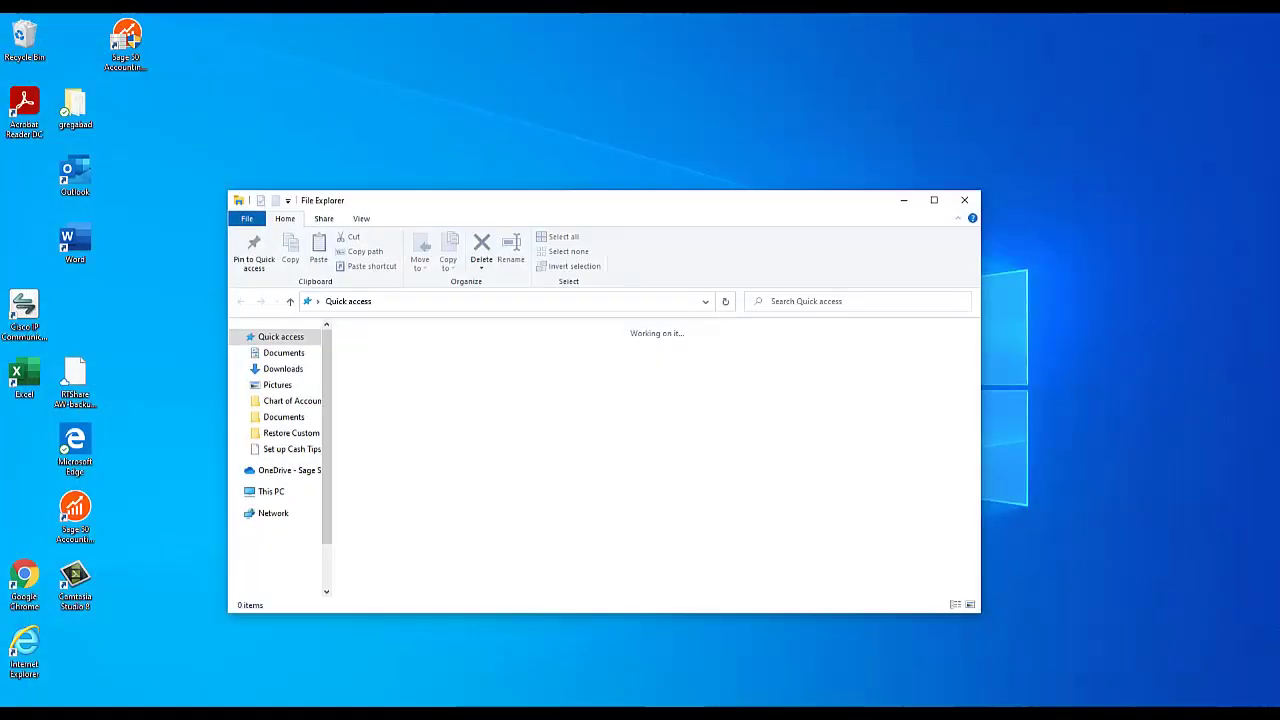
pyautogui.click(455, 301)
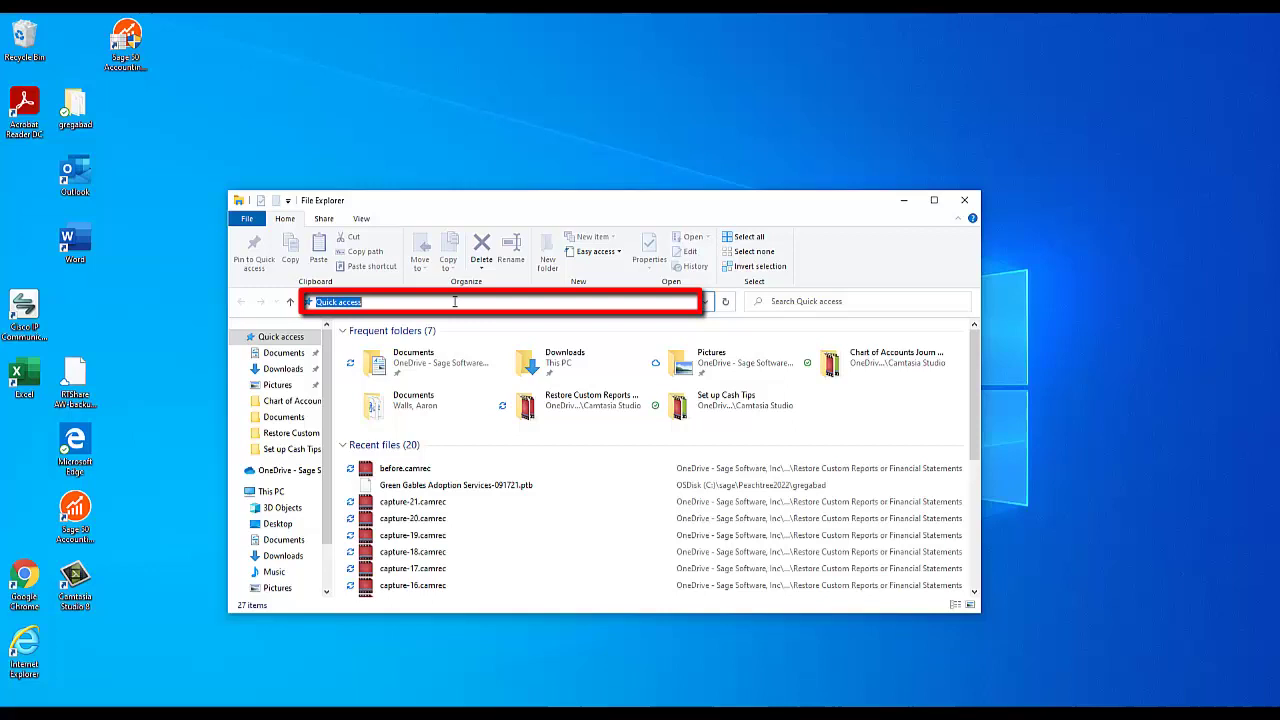
pyautogui.hotkey('ctrl', 'v')
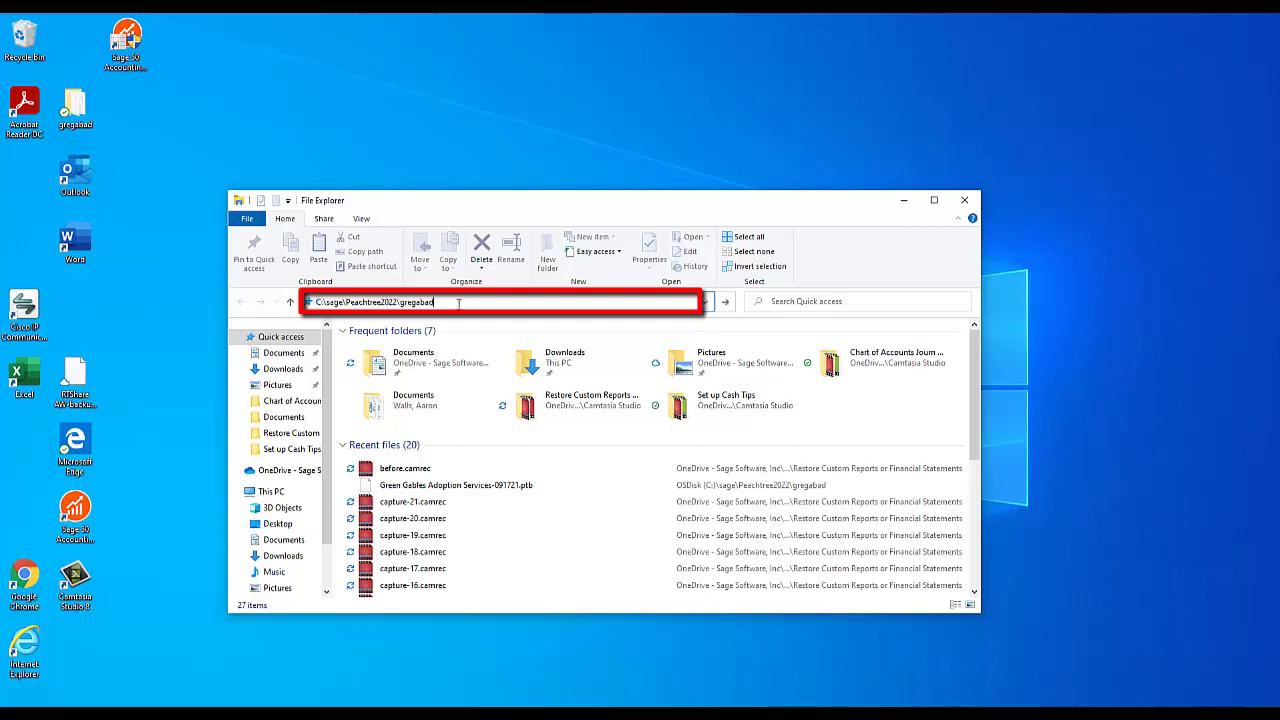
pyautogui.press('Return')
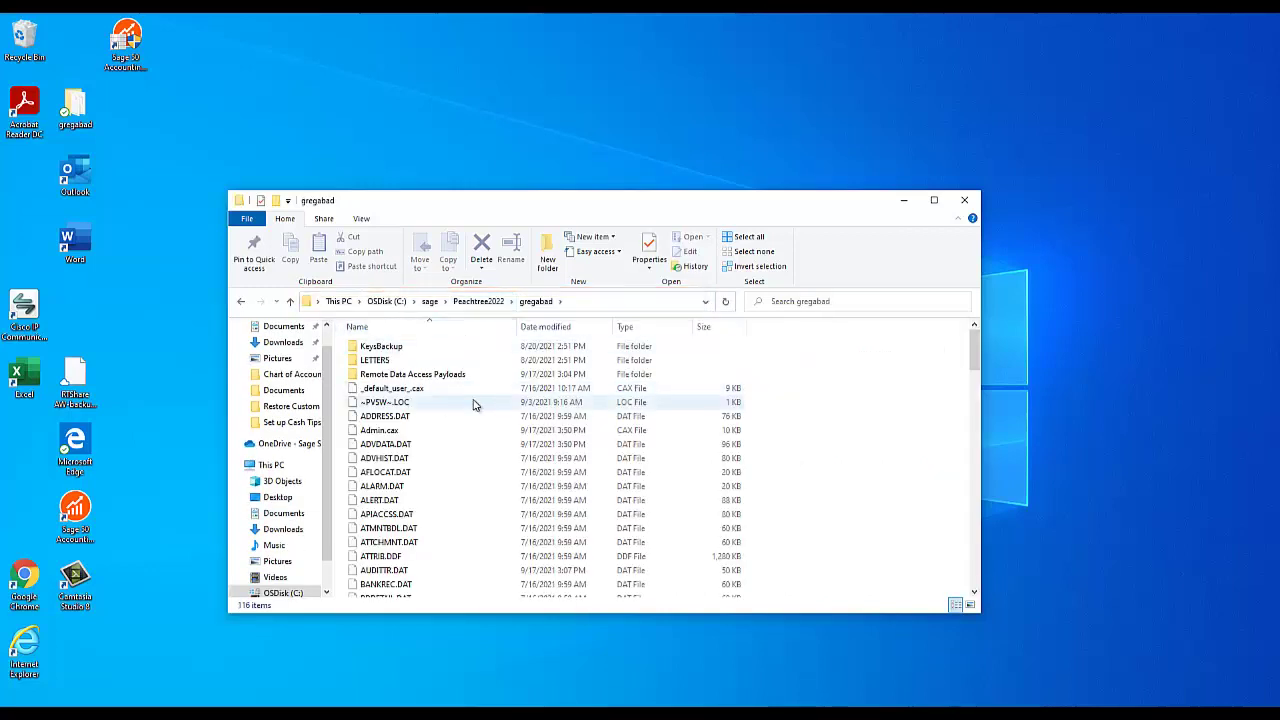
# Step: Rename the file RPTDATA.DAT in the company data folder to OLDRPTDATA.DAT
pyautogui.scroll(-2, 640, 444)
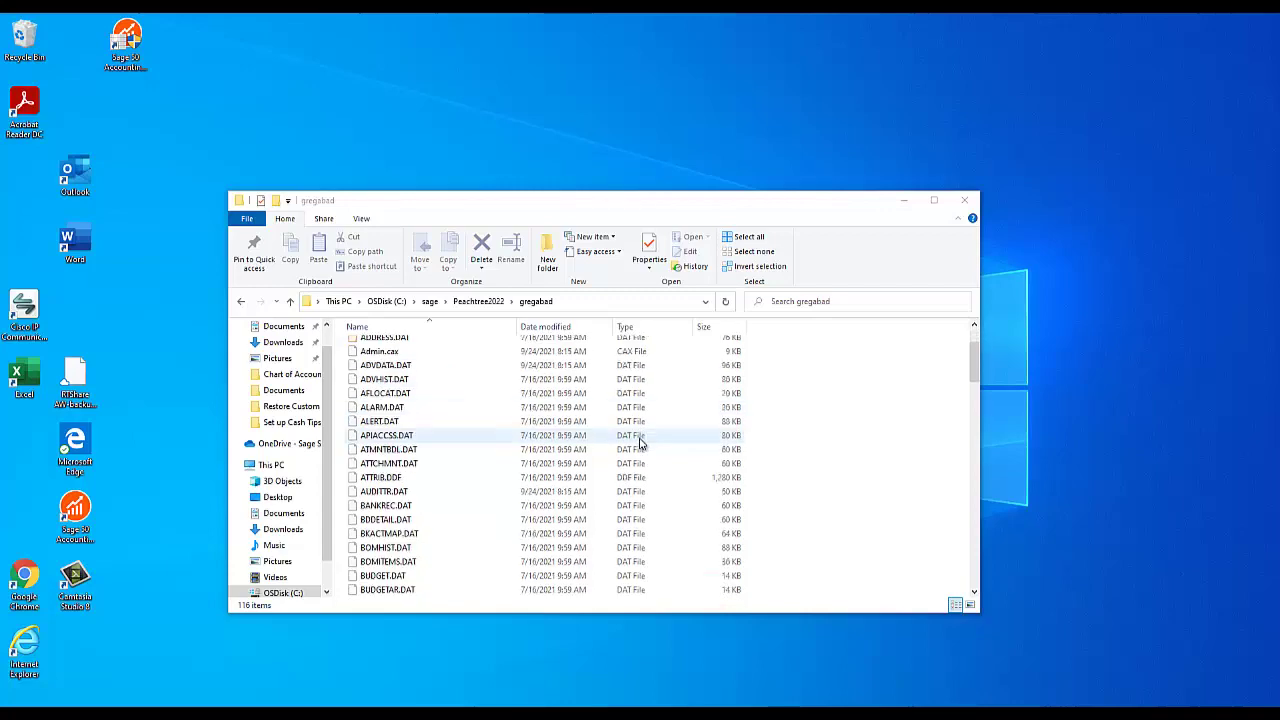
pyautogui.scroll(-10, 640, 444)
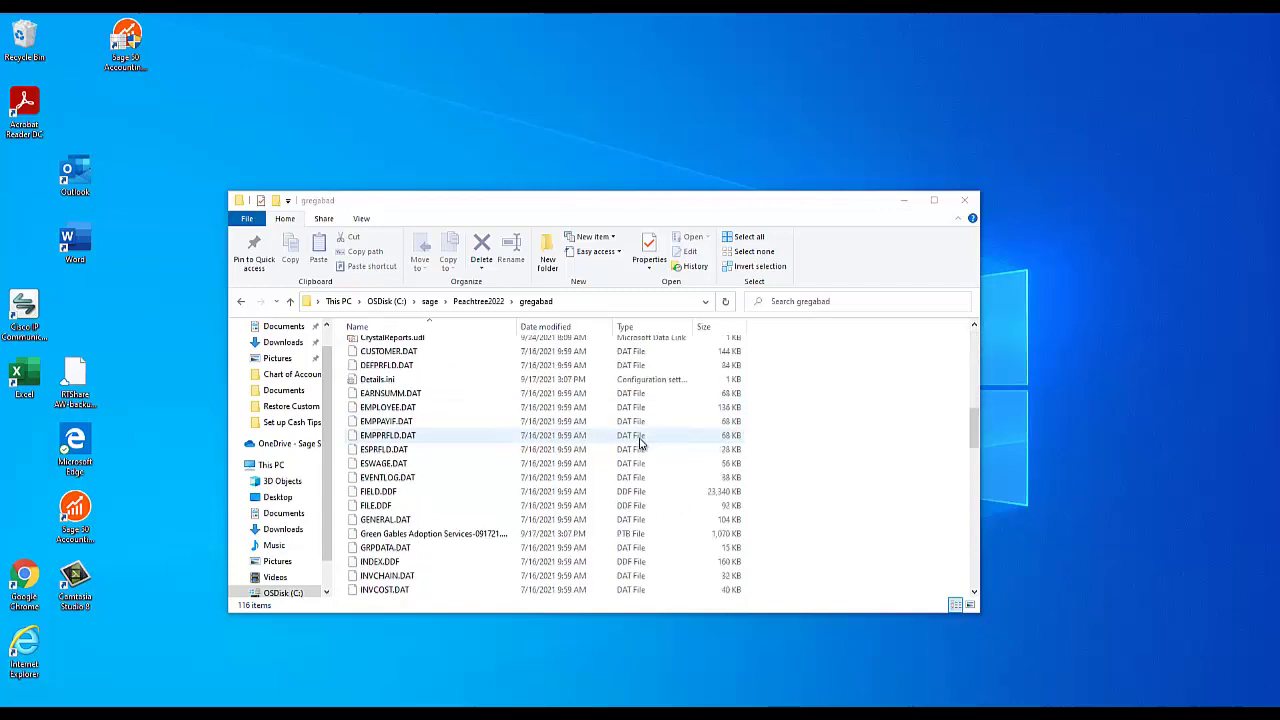
pyautogui.scroll(-12, 640, 444)
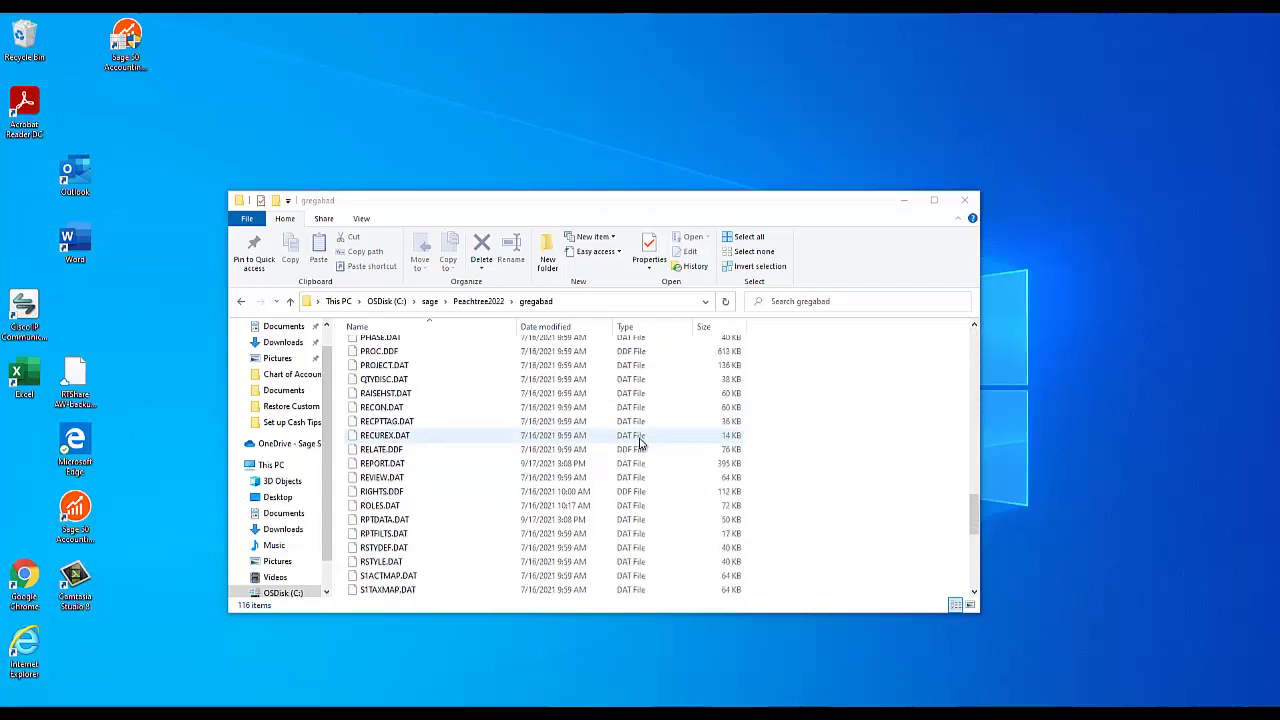
pyautogui.scroll(-2, 640, 444)
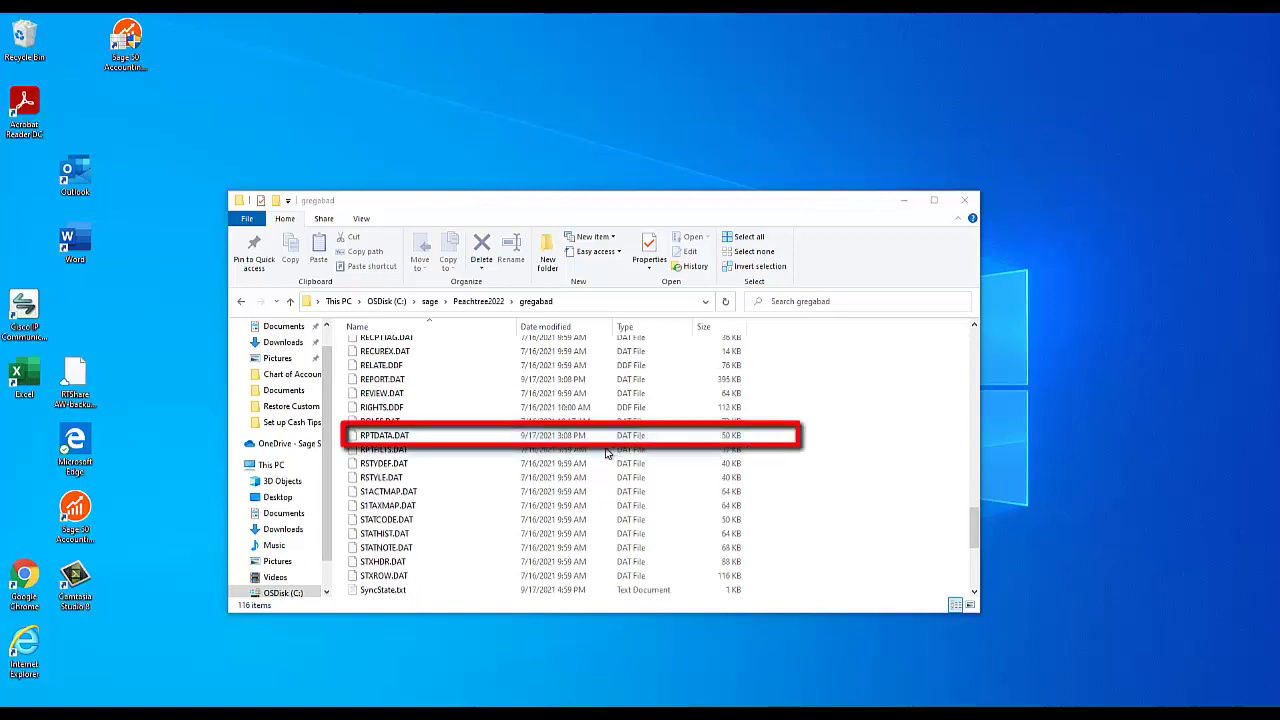
pyautogui.rightClick(488, 438)
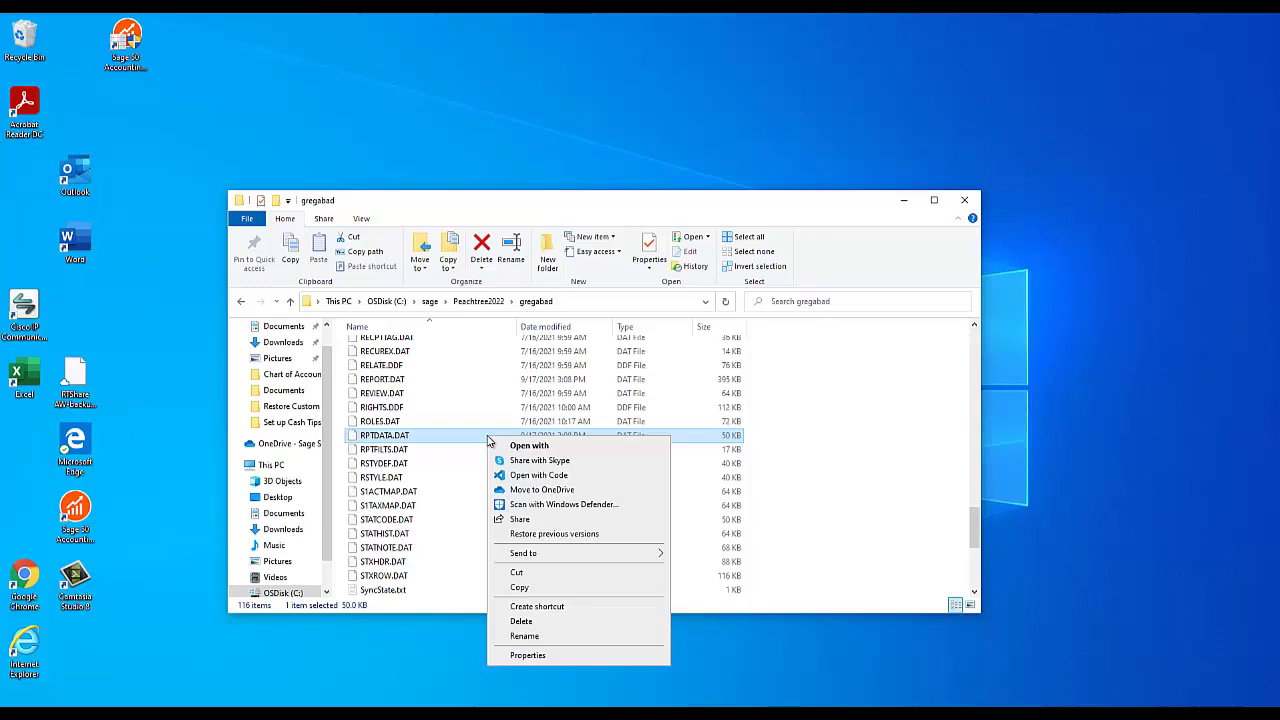
pyautogui.click(549, 636)
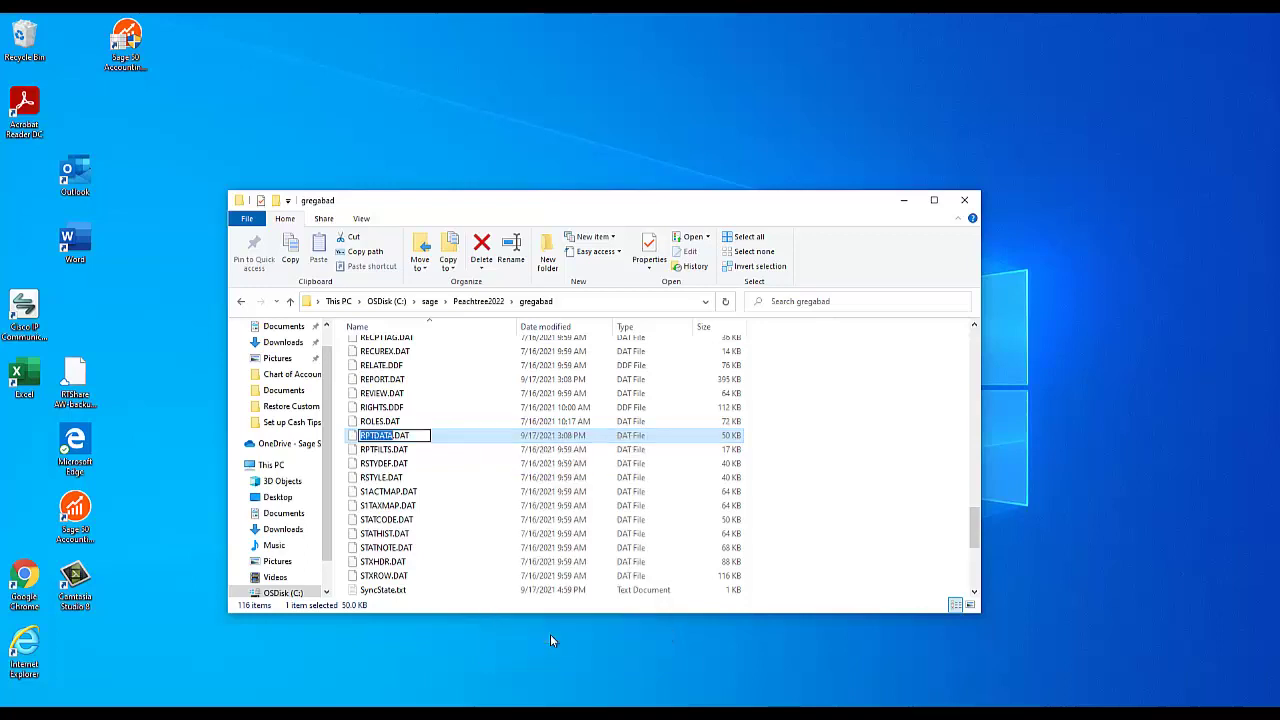
pyautogui.press('Home')
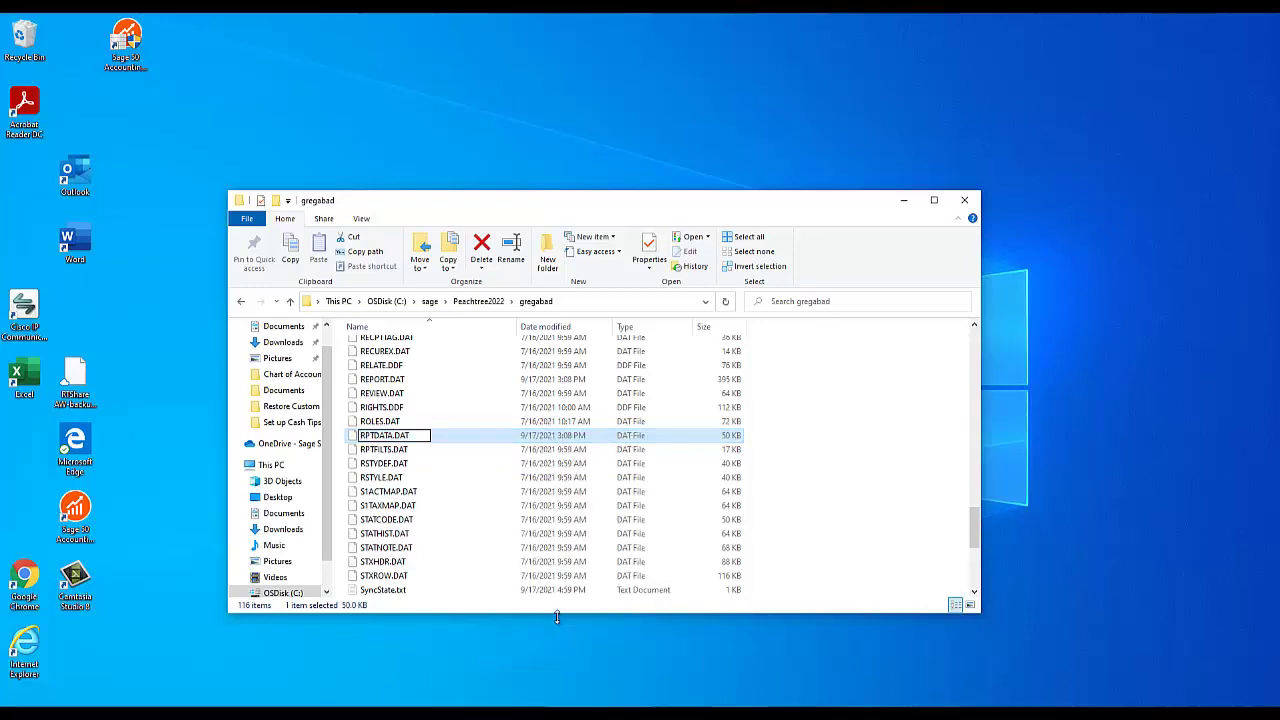
pyautogui.write('OLD')
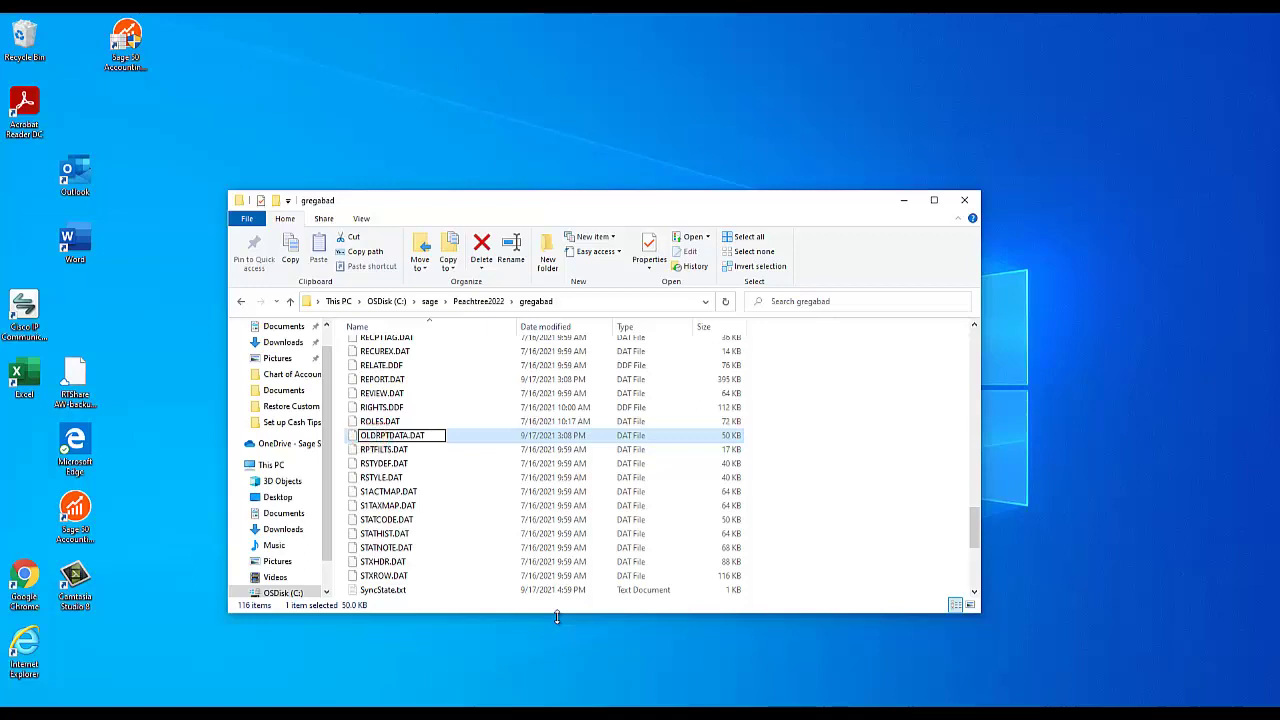
pyautogui.press('Return')
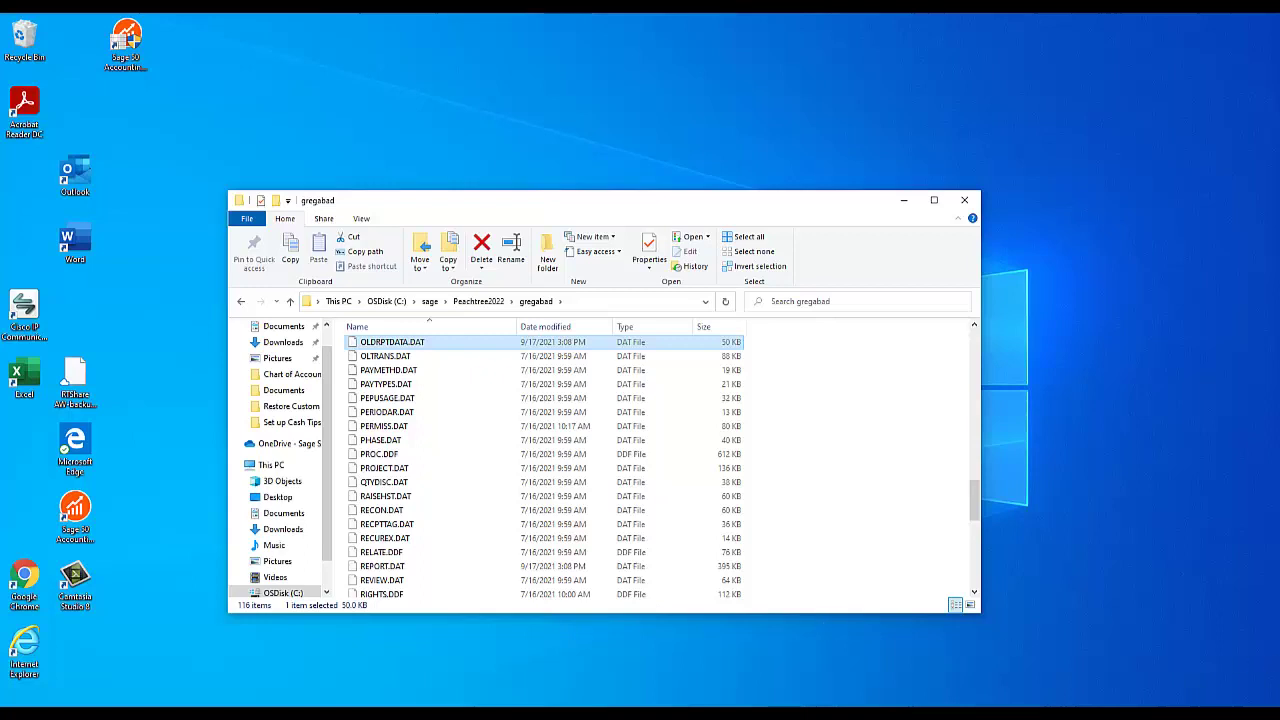
# Step: Copy the backup file Green Gables Adoption Services-091721.ptb from the gregabad folder to the desktop
pyautogui.scroll(-2, 771, 463)
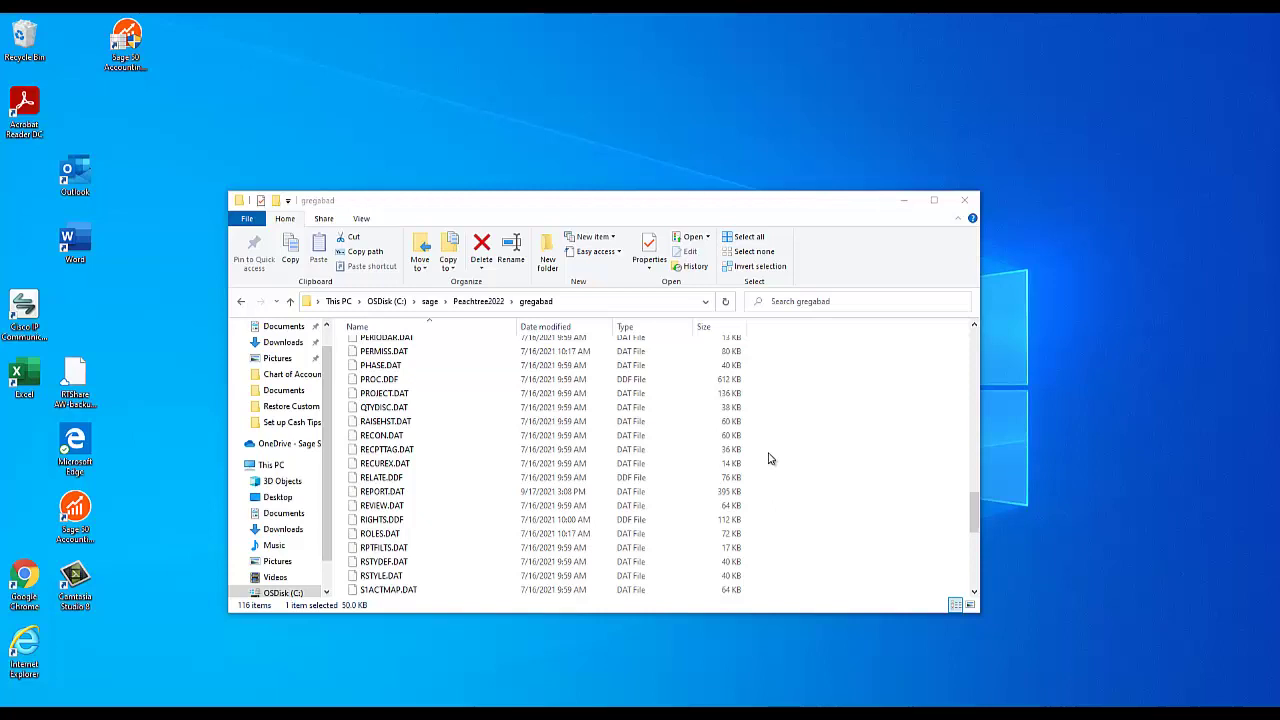
pyautogui.scroll(-1, 768, 458)
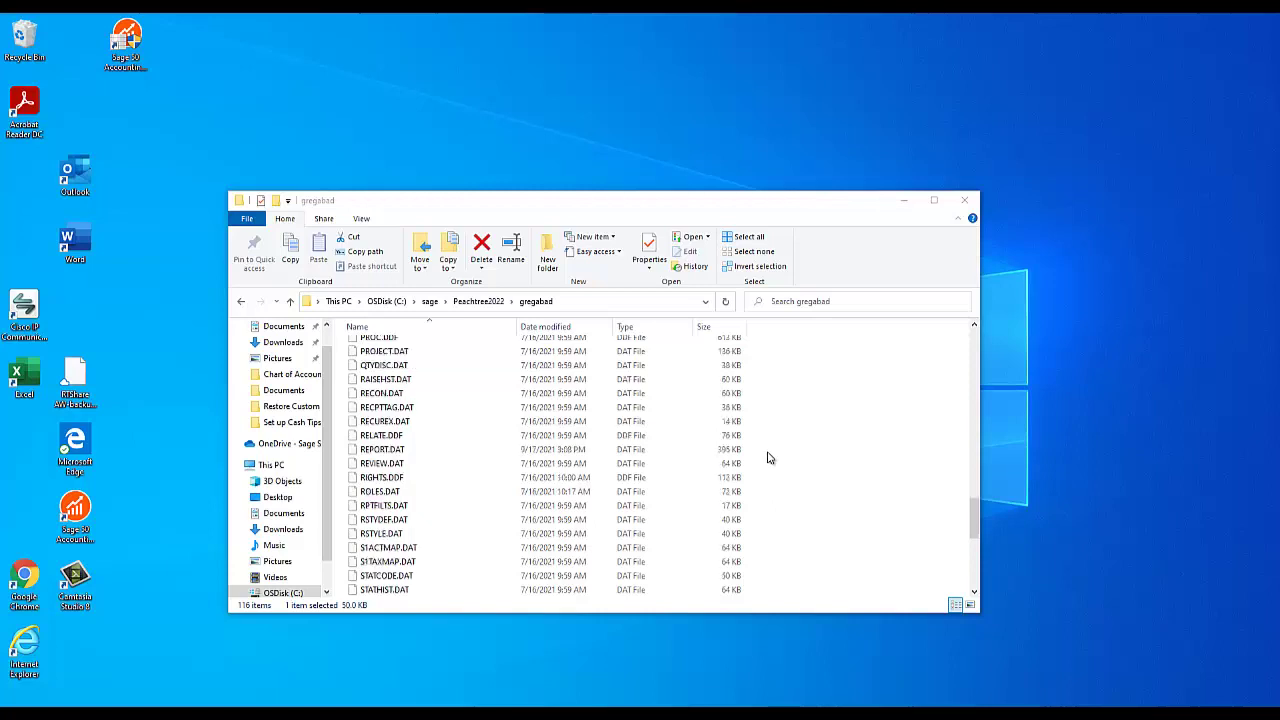
pyautogui.scroll(1, 768, 458)
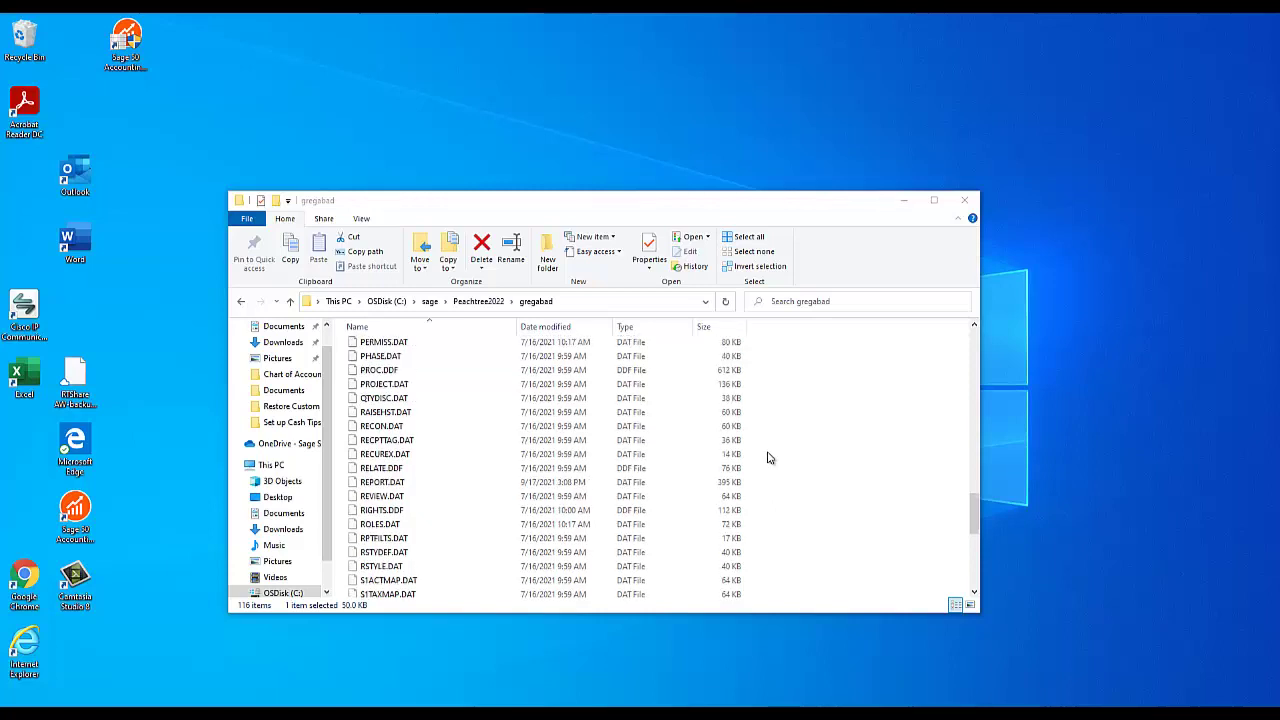
pyautogui.scroll(-1, 768, 458)
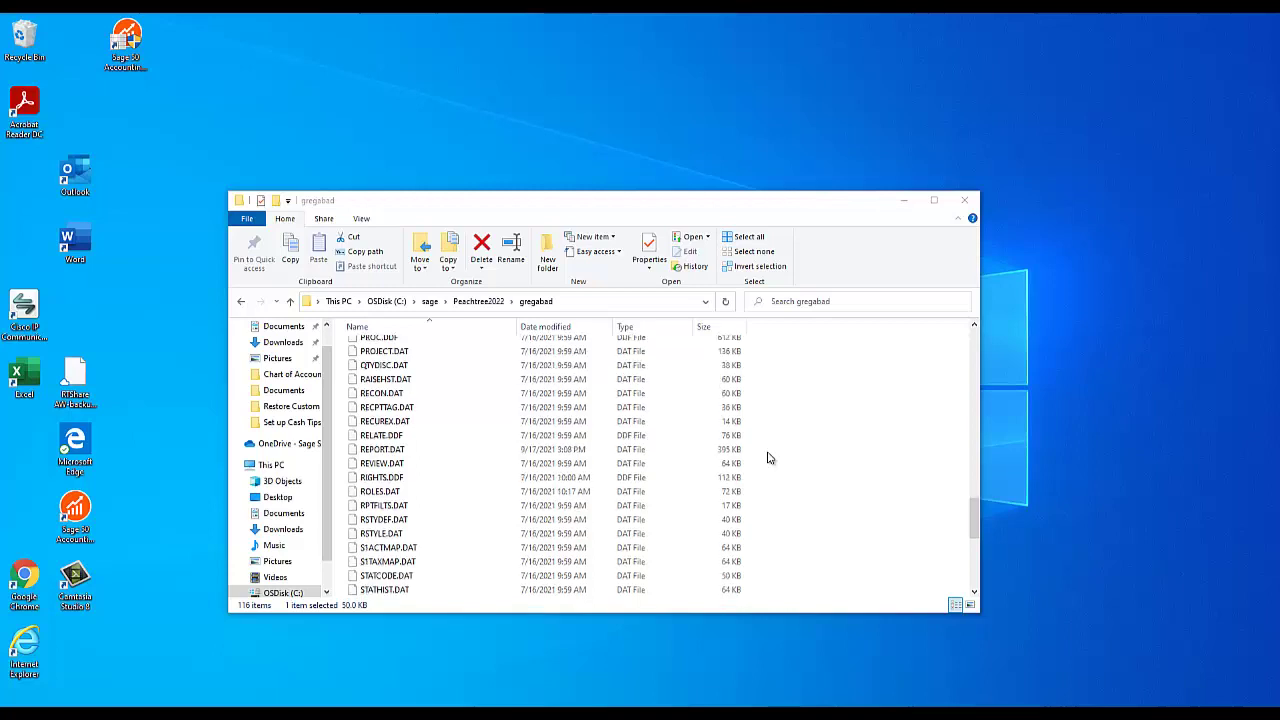
pyautogui.scroll(-2, 768, 458)
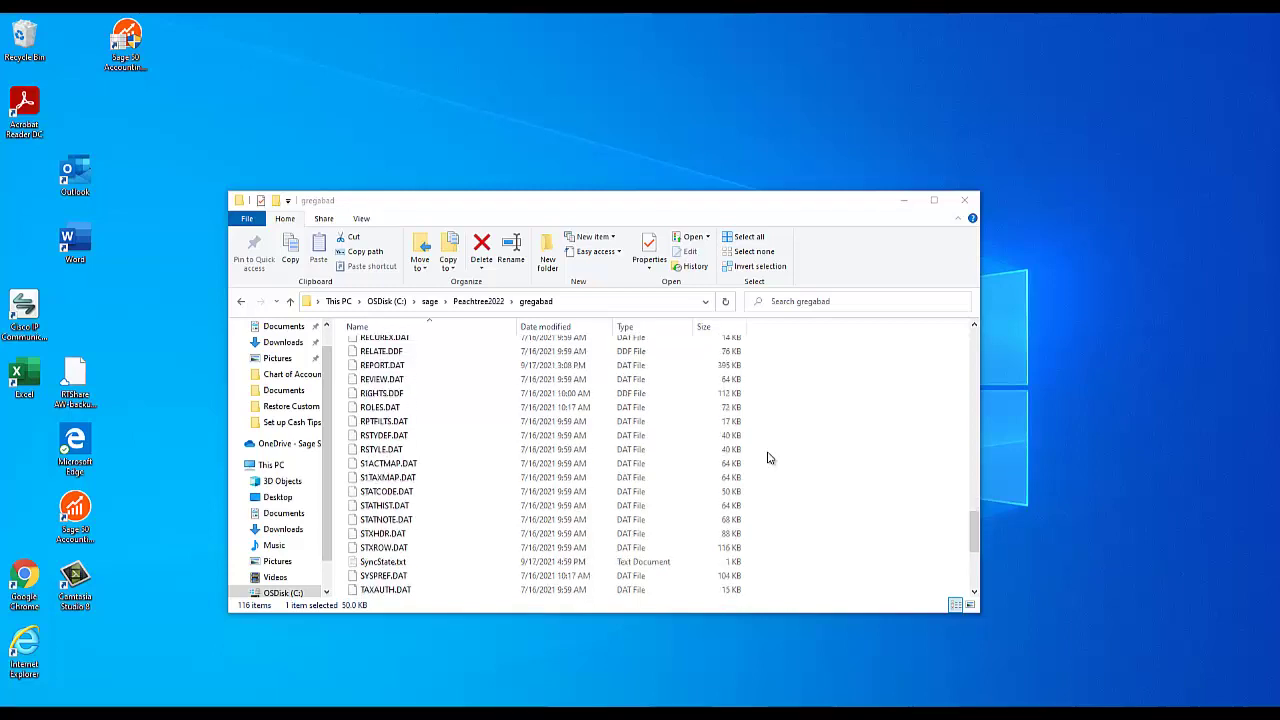
pyautogui.scroll(-3, 768, 458)
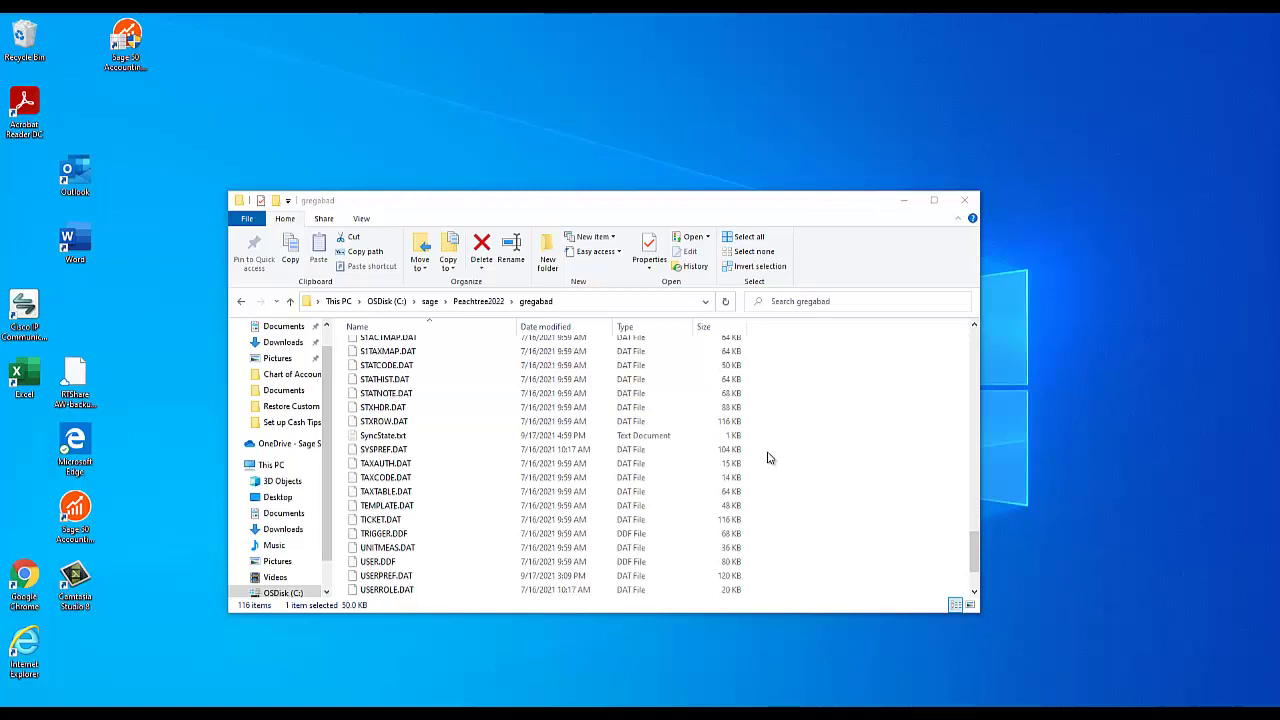
pyautogui.scroll(-2, 768, 458)
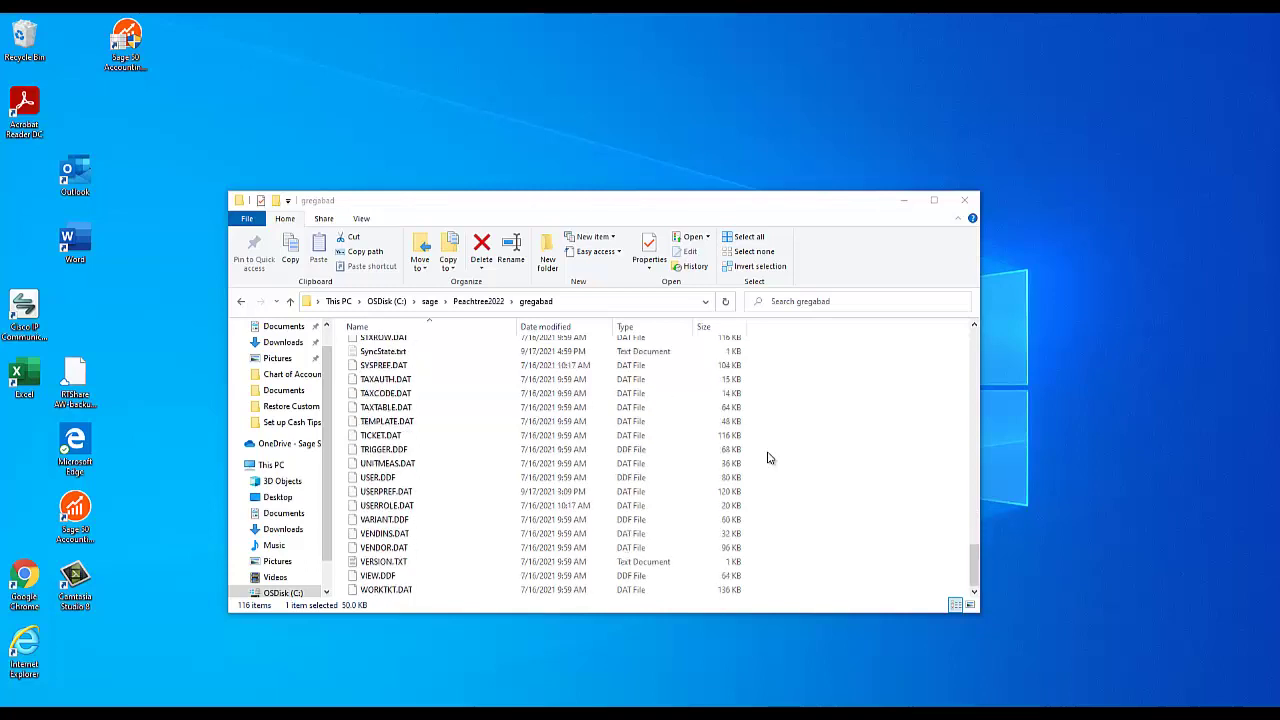
pyautogui.scroll(4, 768, 458)
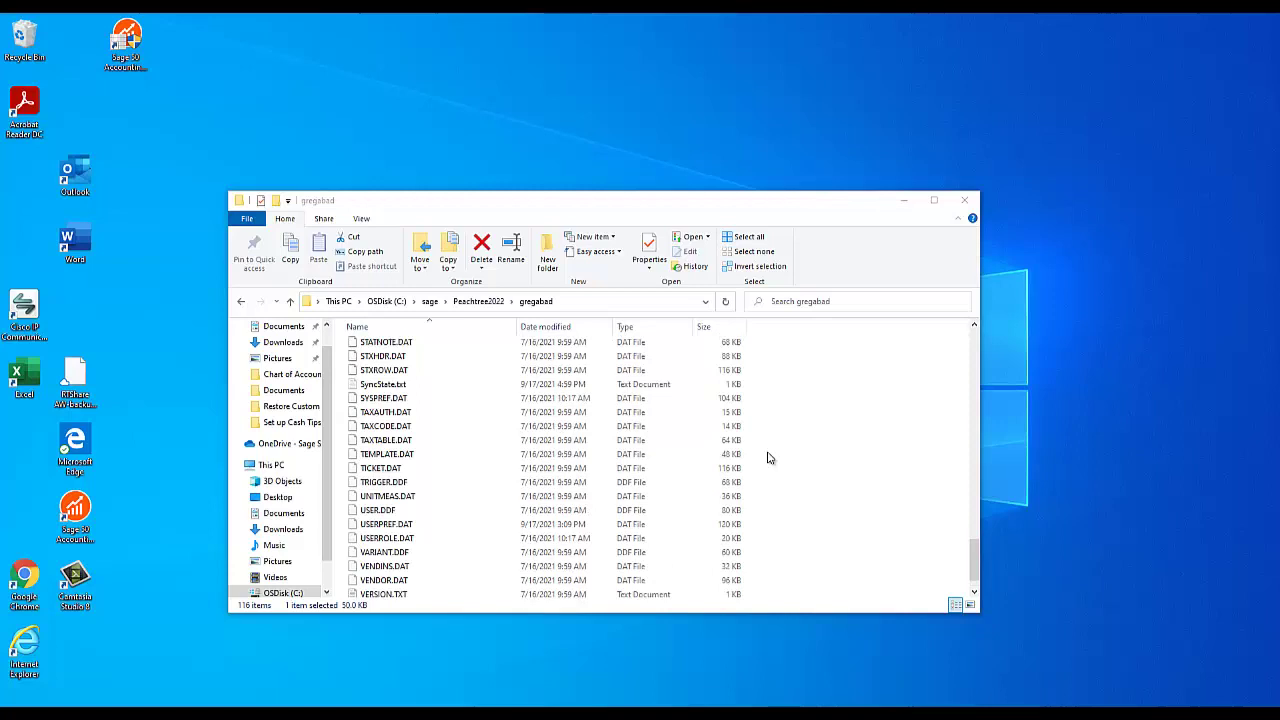
pyautogui.scroll(7, 768, 458)
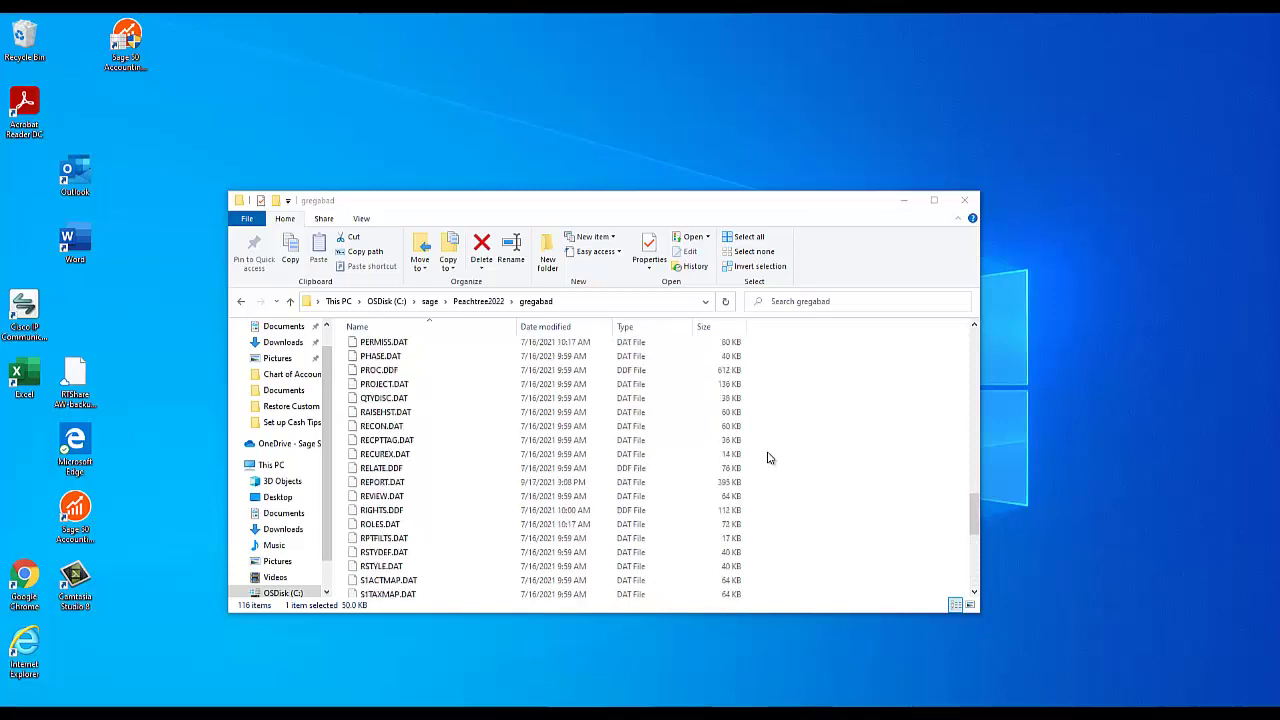
pyautogui.scroll(7, 768, 458)
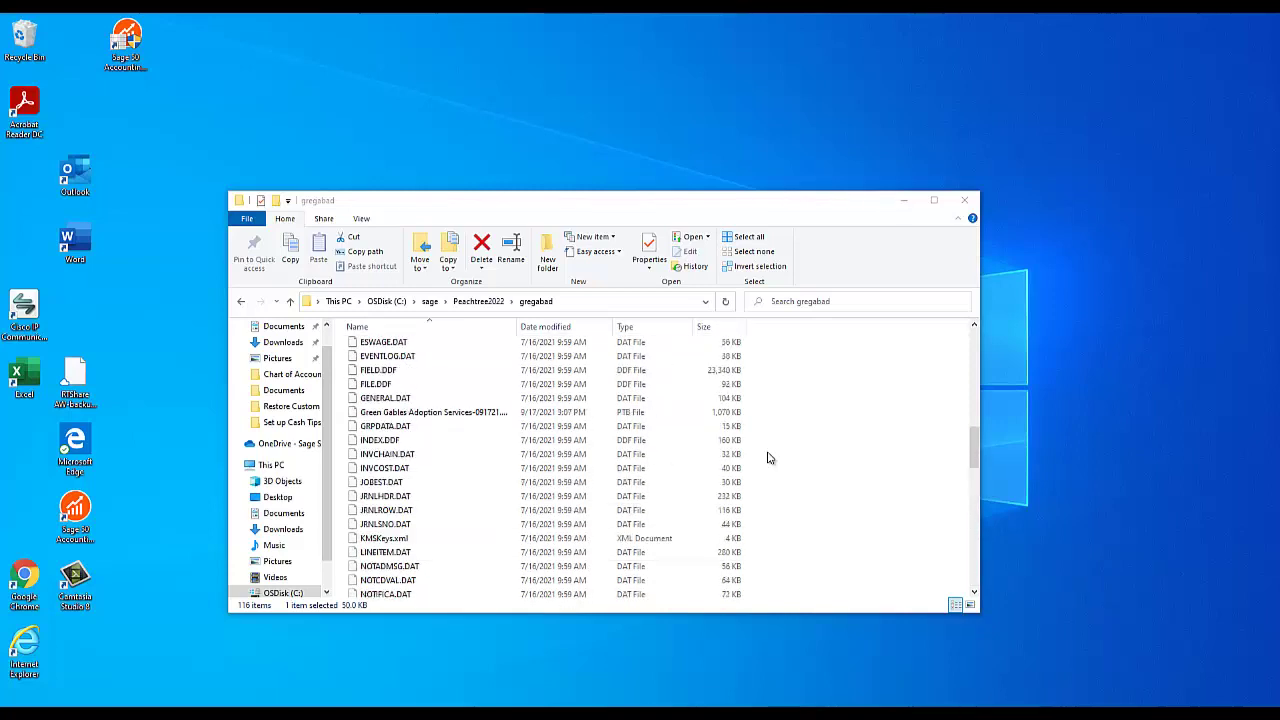
pyautogui.scroll(1, 768, 458)
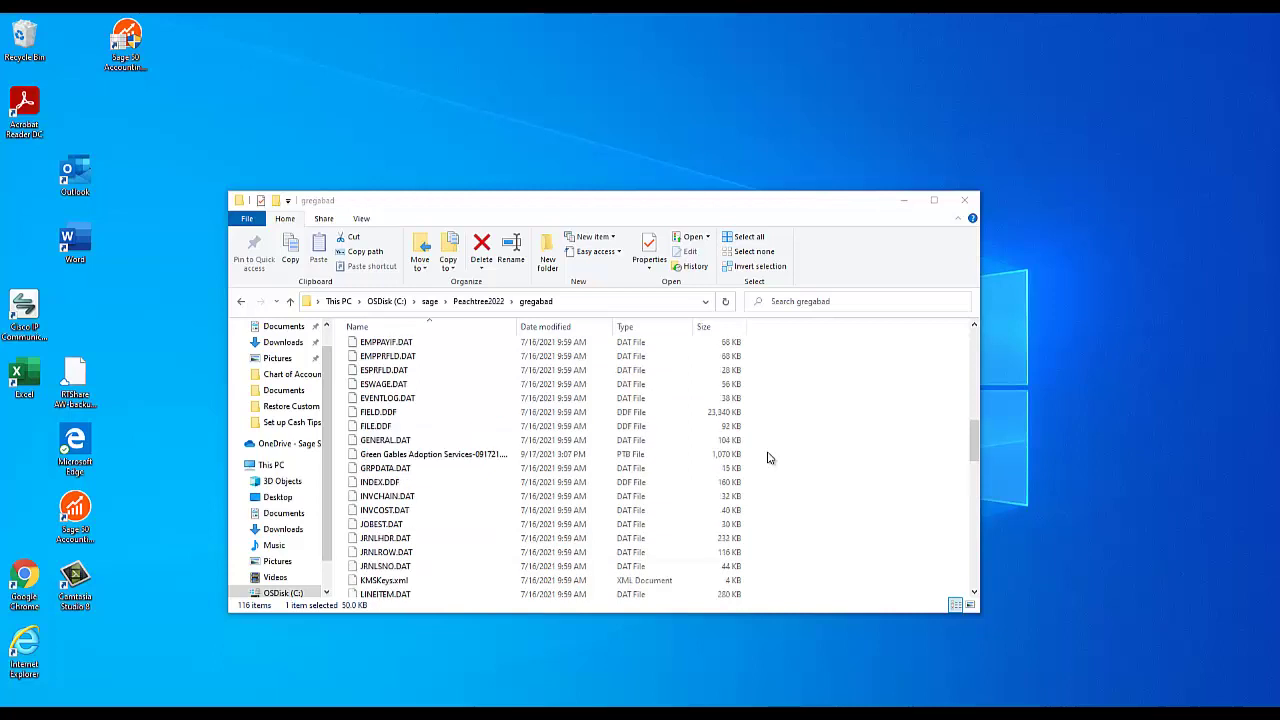
pyautogui.click(441, 454)
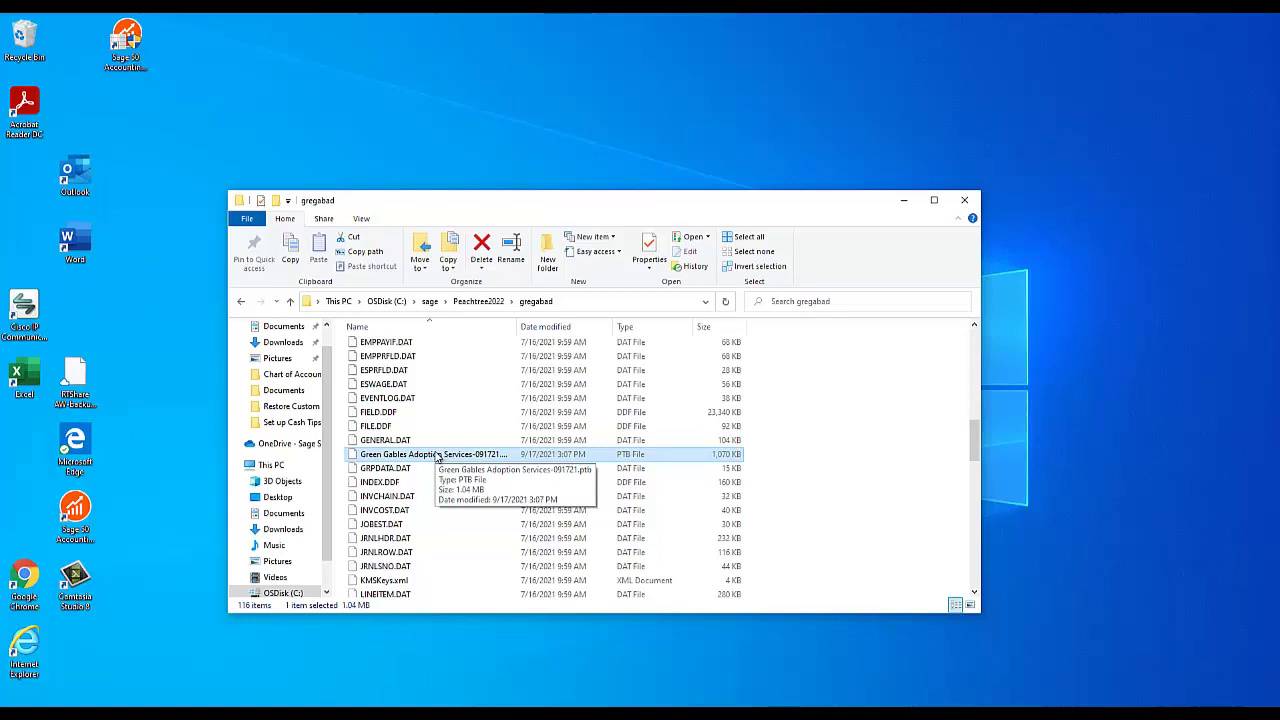
pyautogui.rightClick(437, 457)
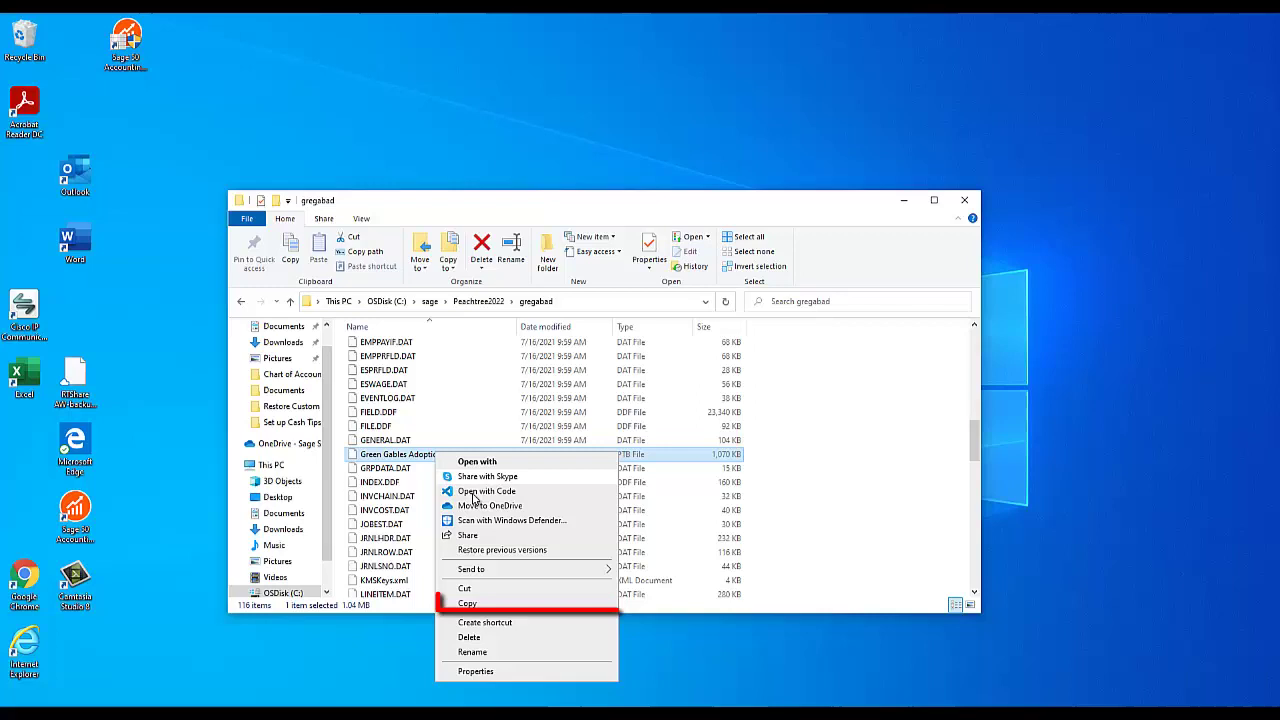
pyautogui.click(490, 605)
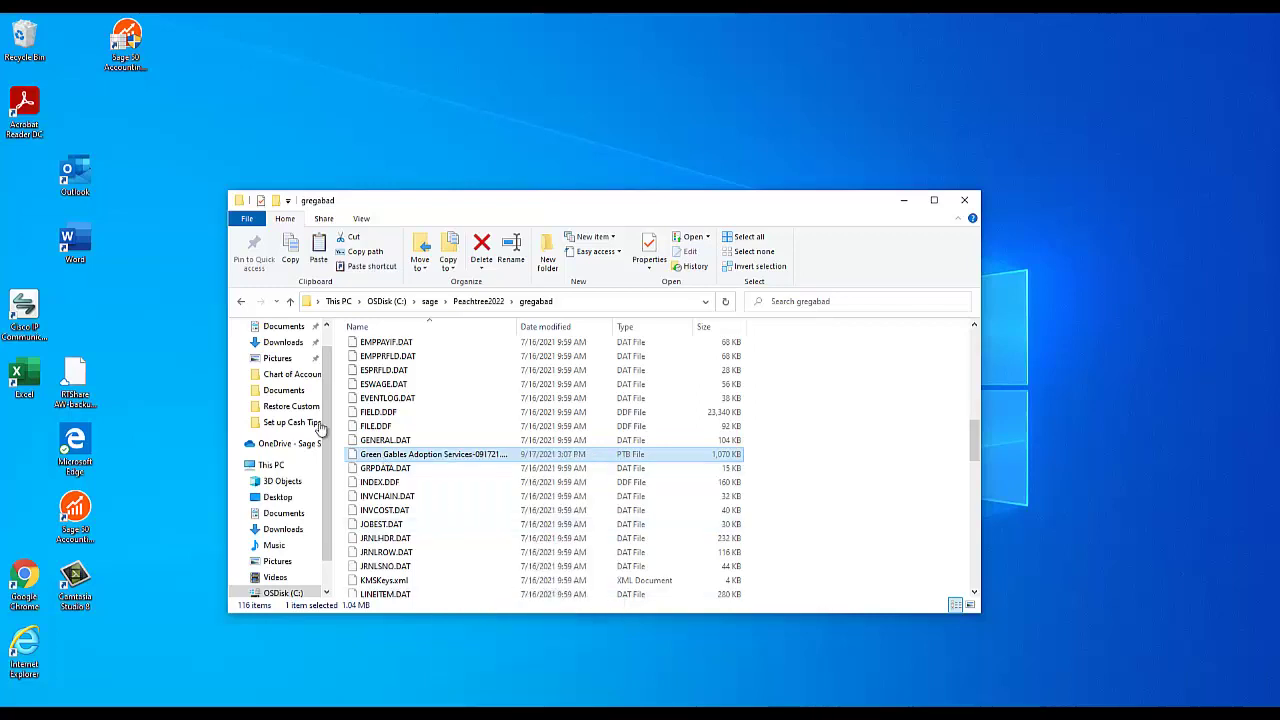
pyautogui.rightClick(146, 116)
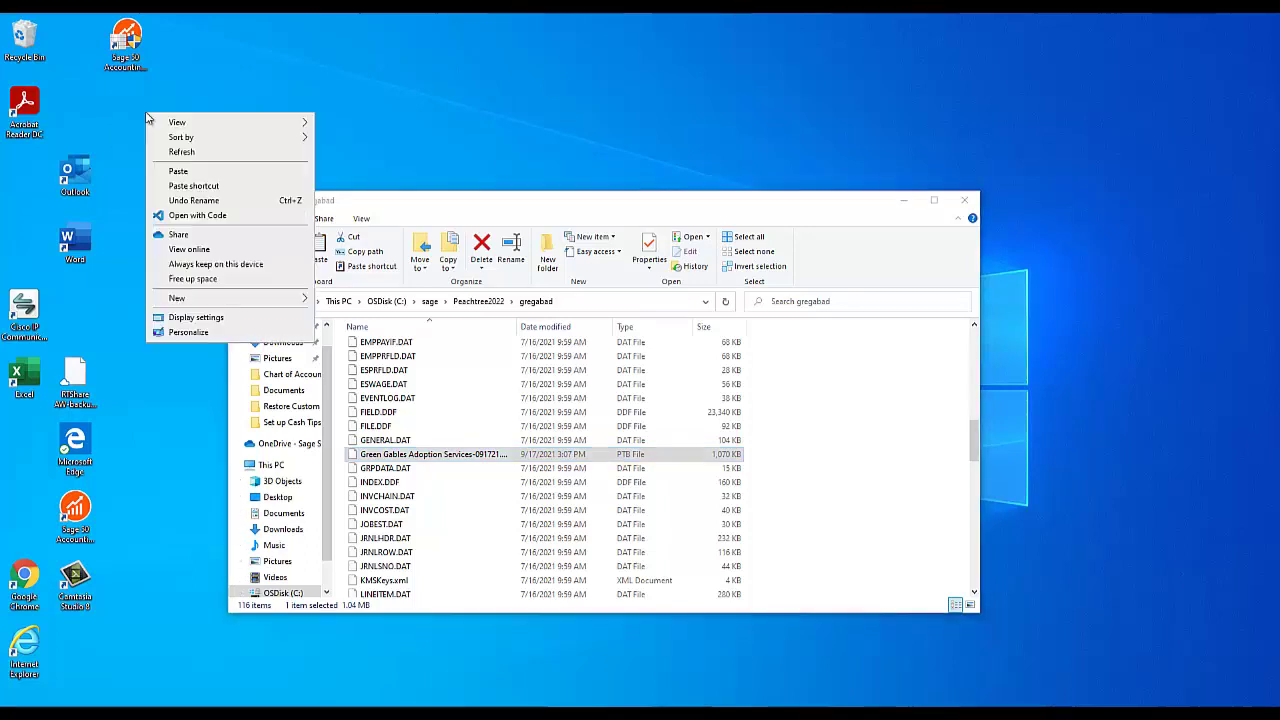
pyautogui.click(185, 172)
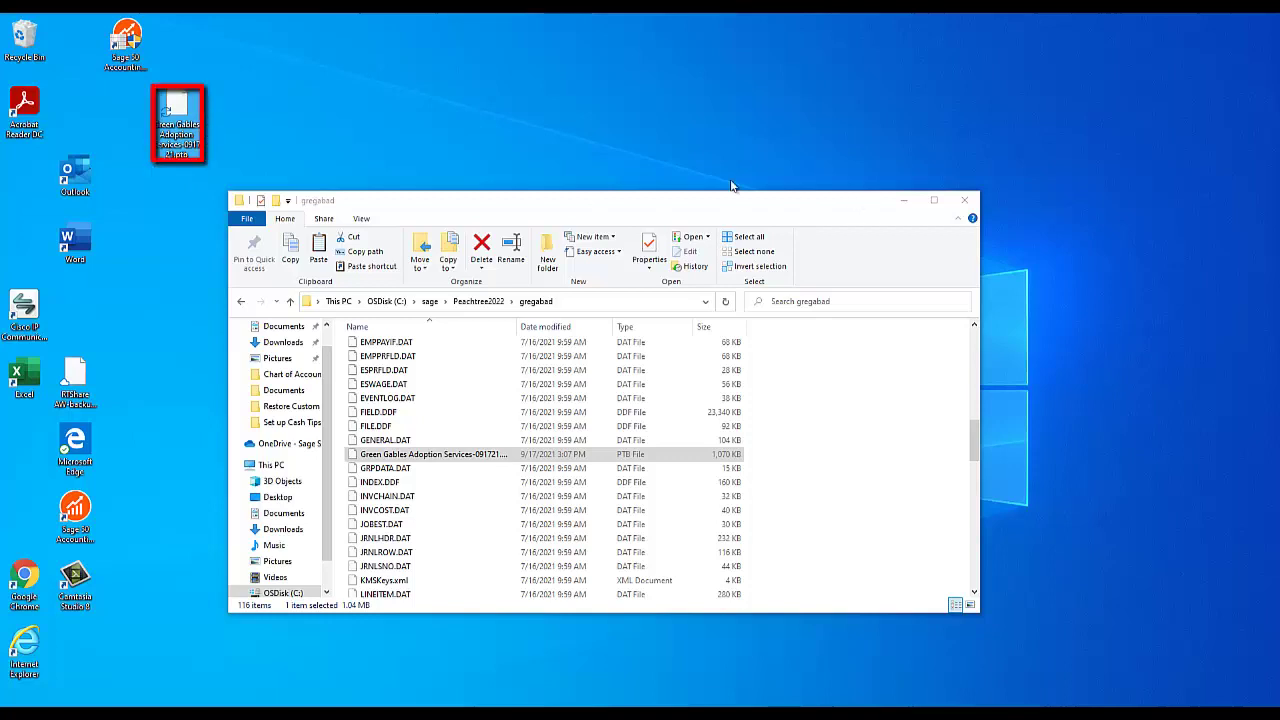
# Step: Change the extension of the desktop backup copy from .ptb to .zip and accept the extension change
pyautogui.rightClick(181, 133)
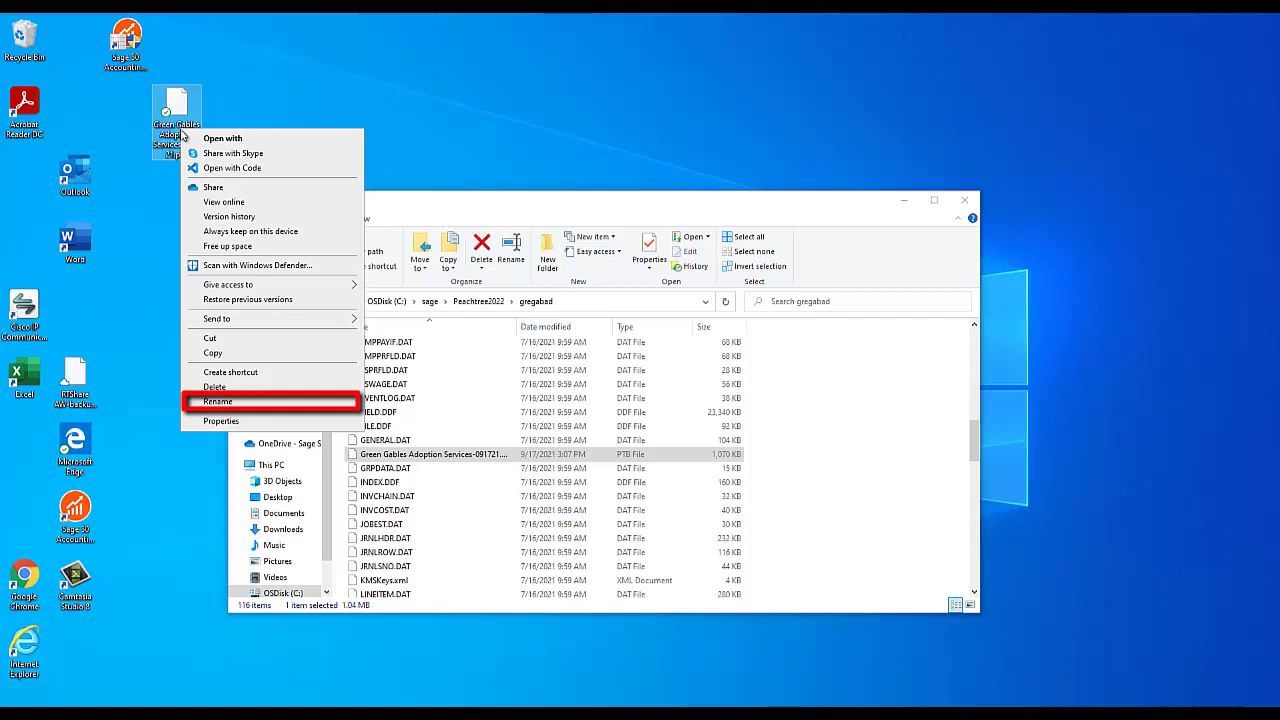
pyautogui.click(230, 401)
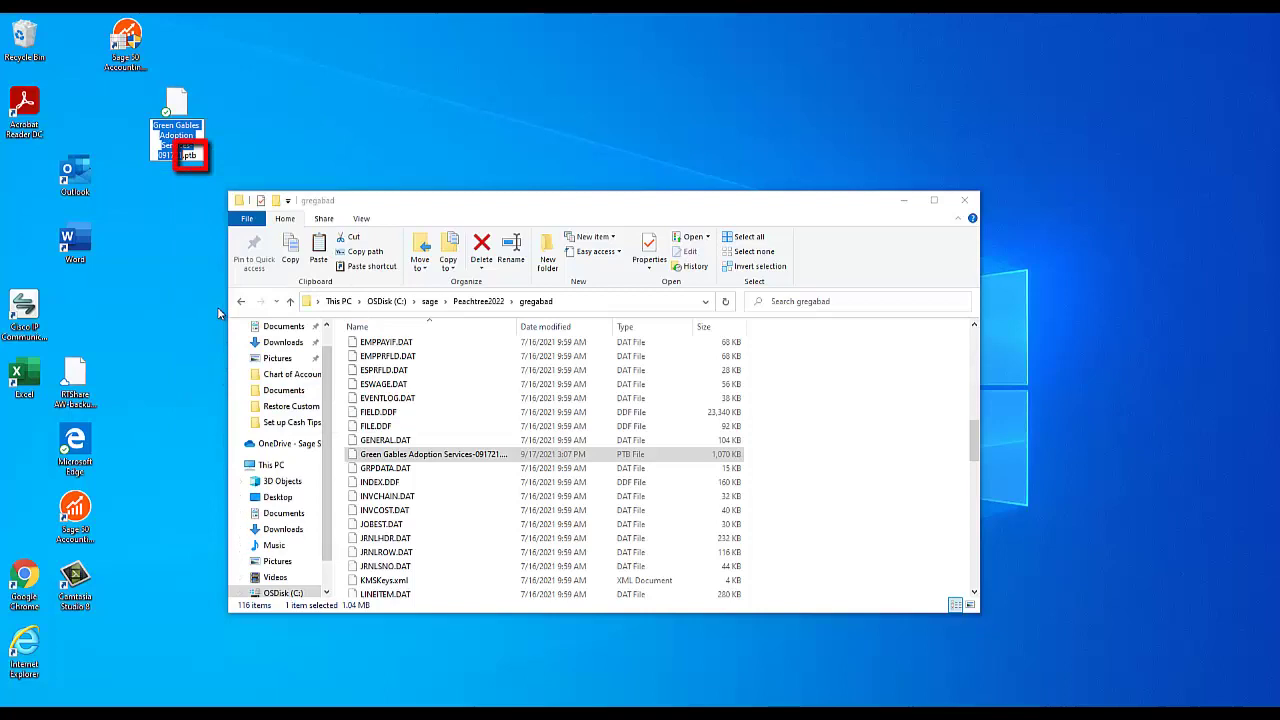
pyautogui.press('End')
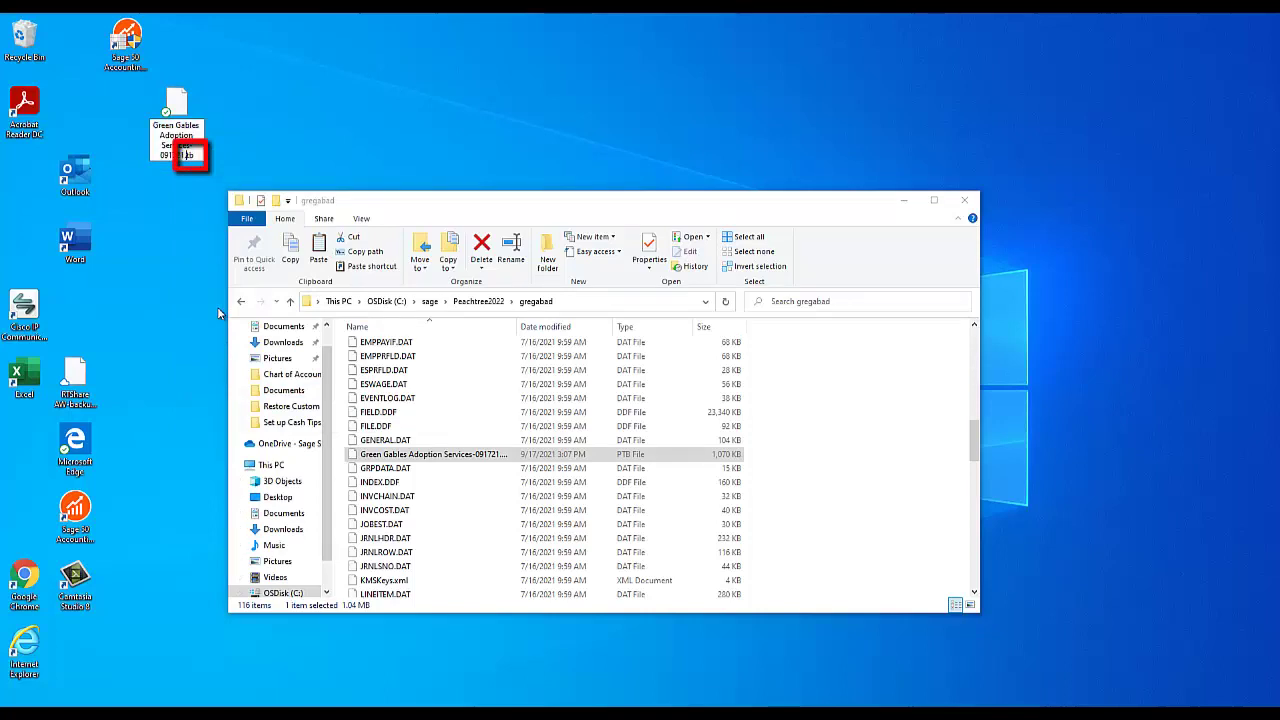
pyautogui.press('BackSpace')
pyautogui.press('BackSpace')
pyautogui.press('BackSpace')
pyautogui.press('BackSpace')
pyautogui.write('.zip')
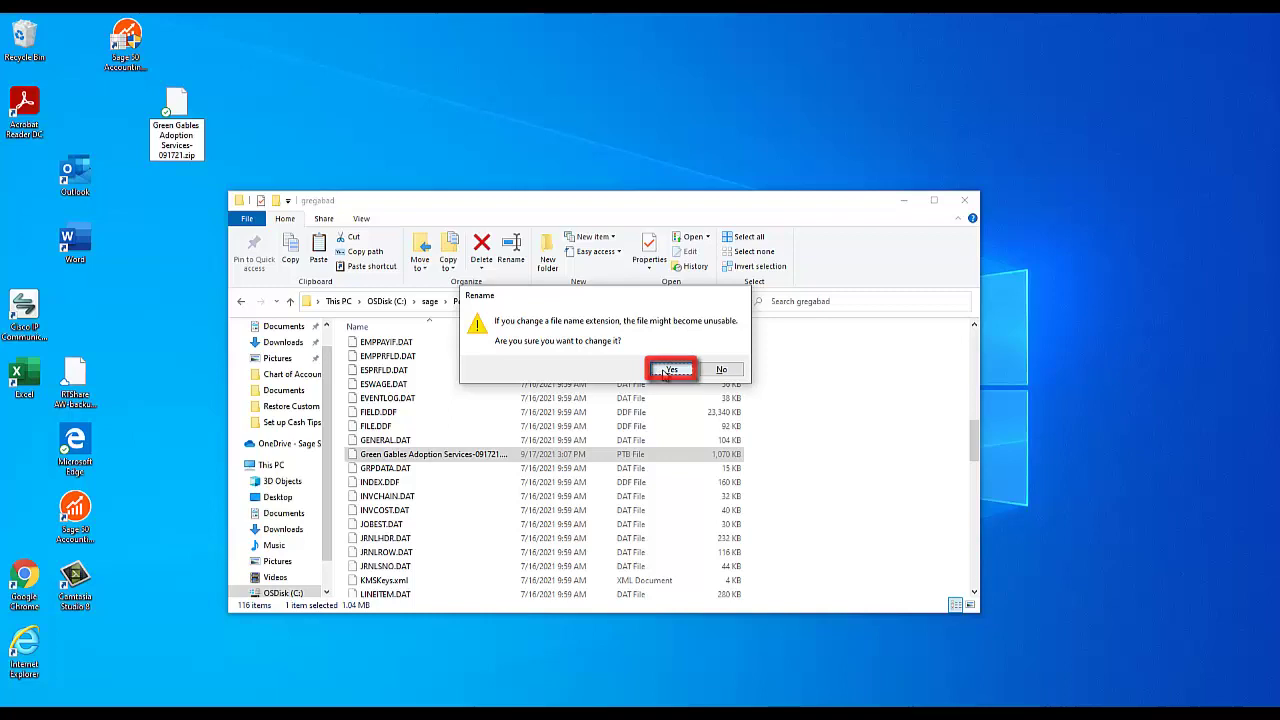
pyautogui.click(666, 371)
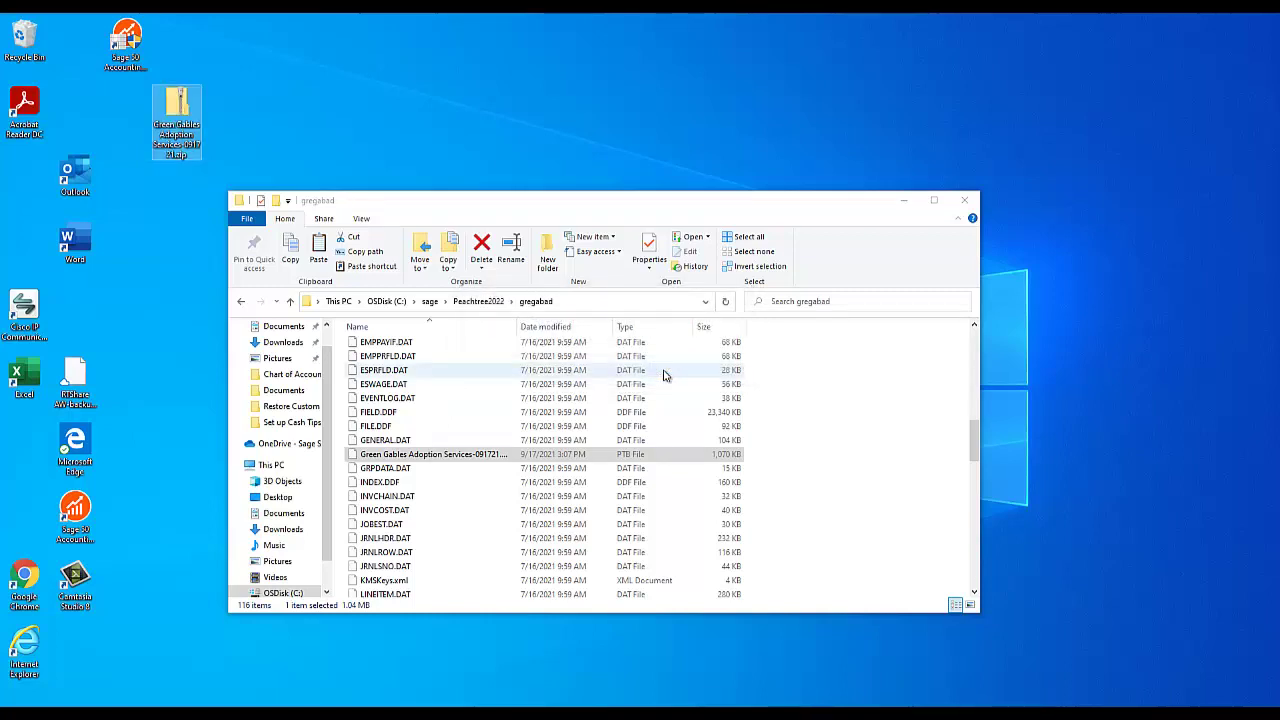
# Step: Extract all files from the desktop zip file into the proposed Green Gables Adoption Services-091721 folder
pyautogui.rightClick(180, 120)
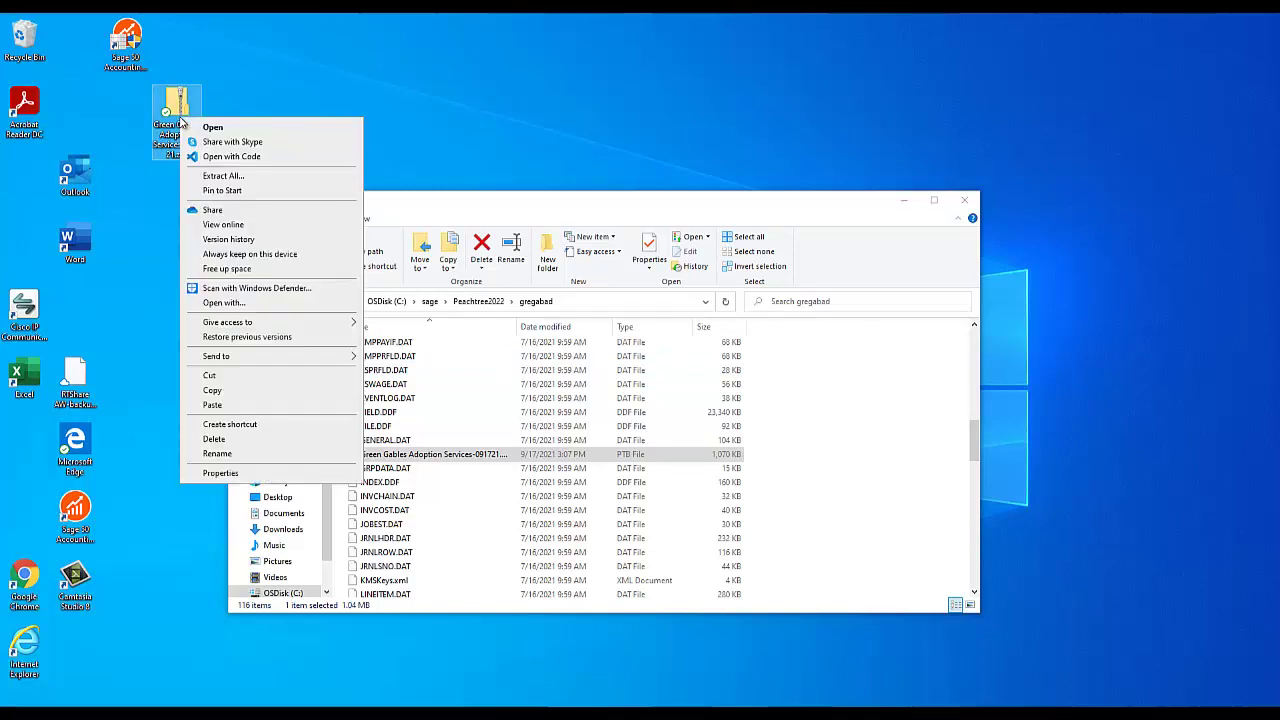
pyautogui.click(249, 177)
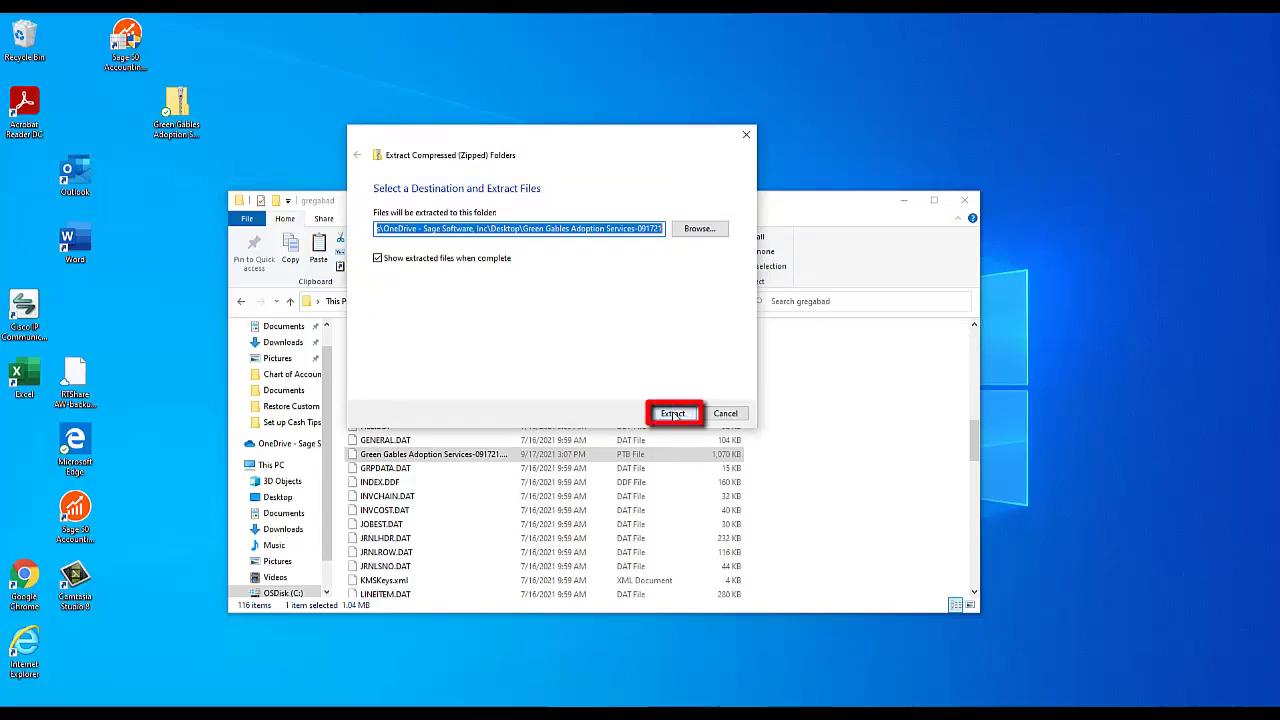
pyautogui.click(673, 414)
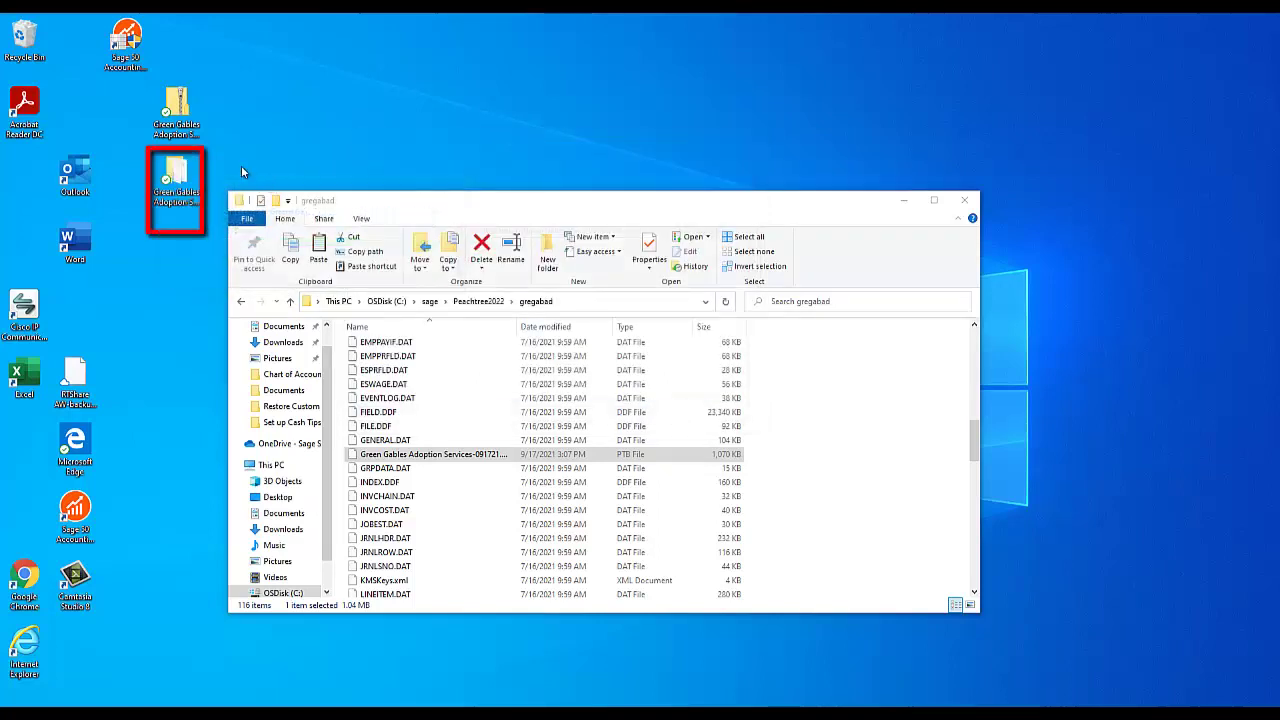
# Step: Open the extracted Green Gables Adoption Services-091721 folder and copy its RPTDATA.DAT file
pyautogui.click(178, 205)
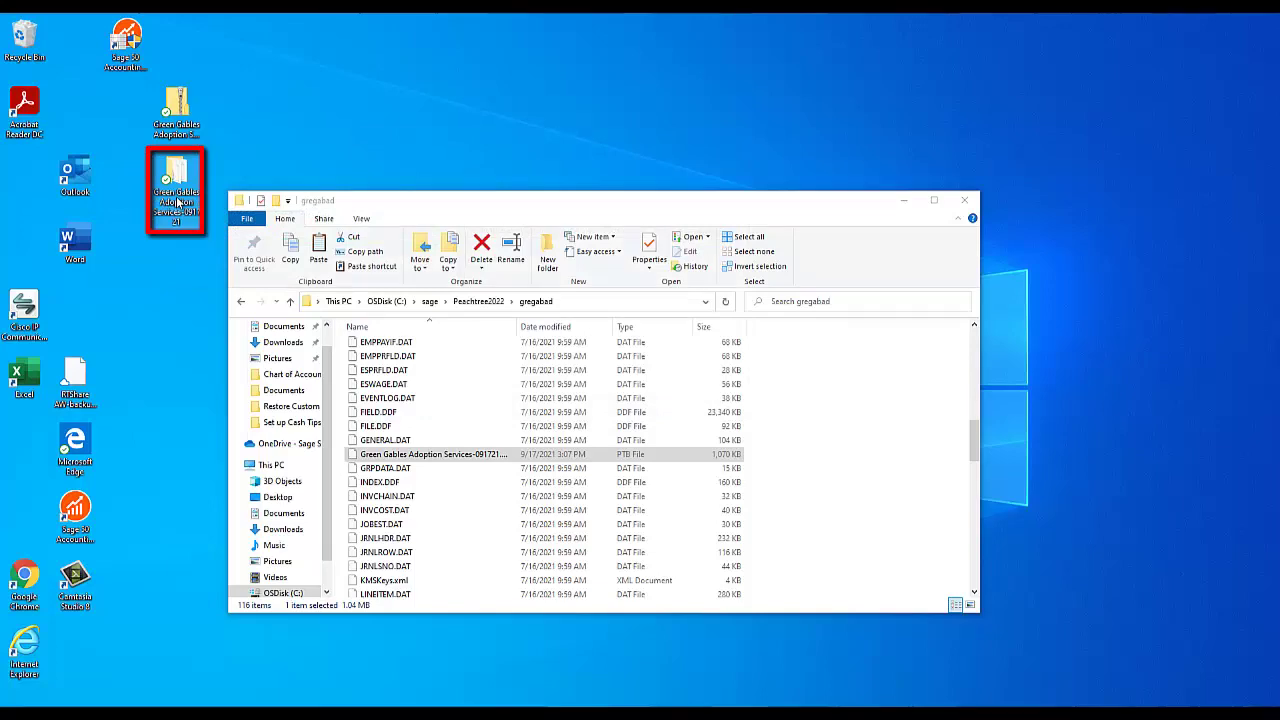
pyautogui.doubleClick(178, 203)
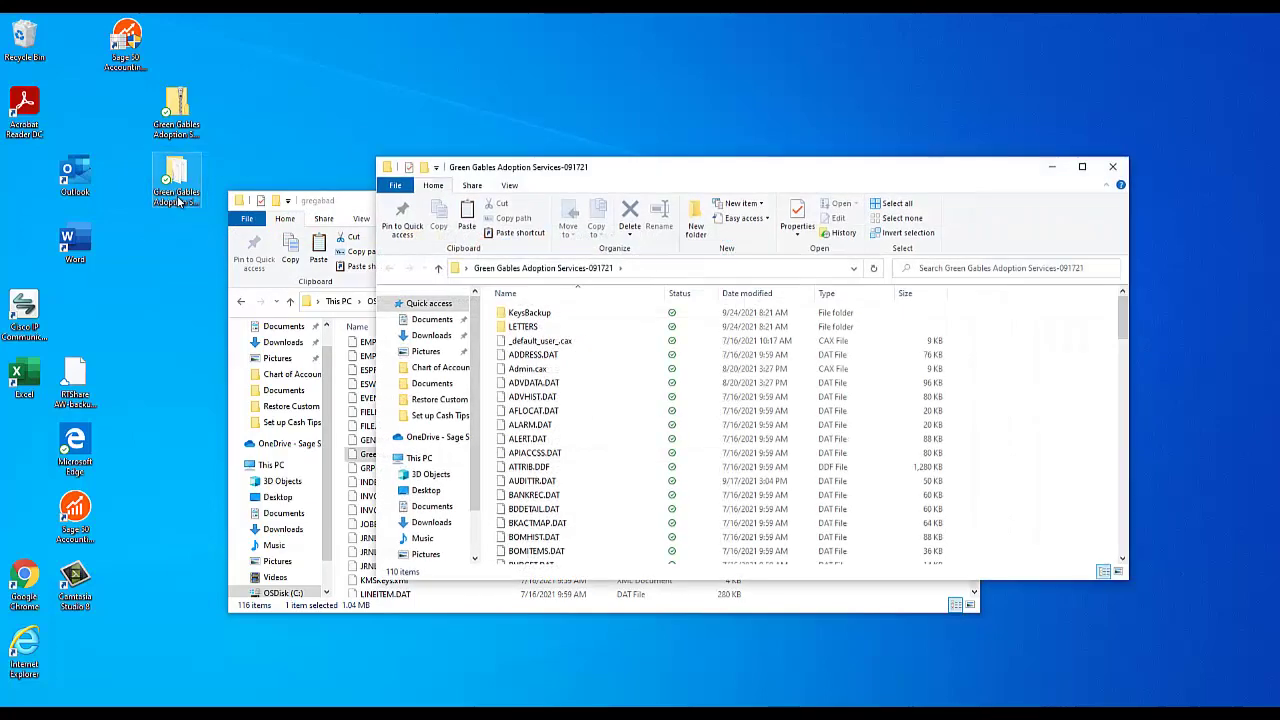
pyautogui.scroll(-5, 733, 407)
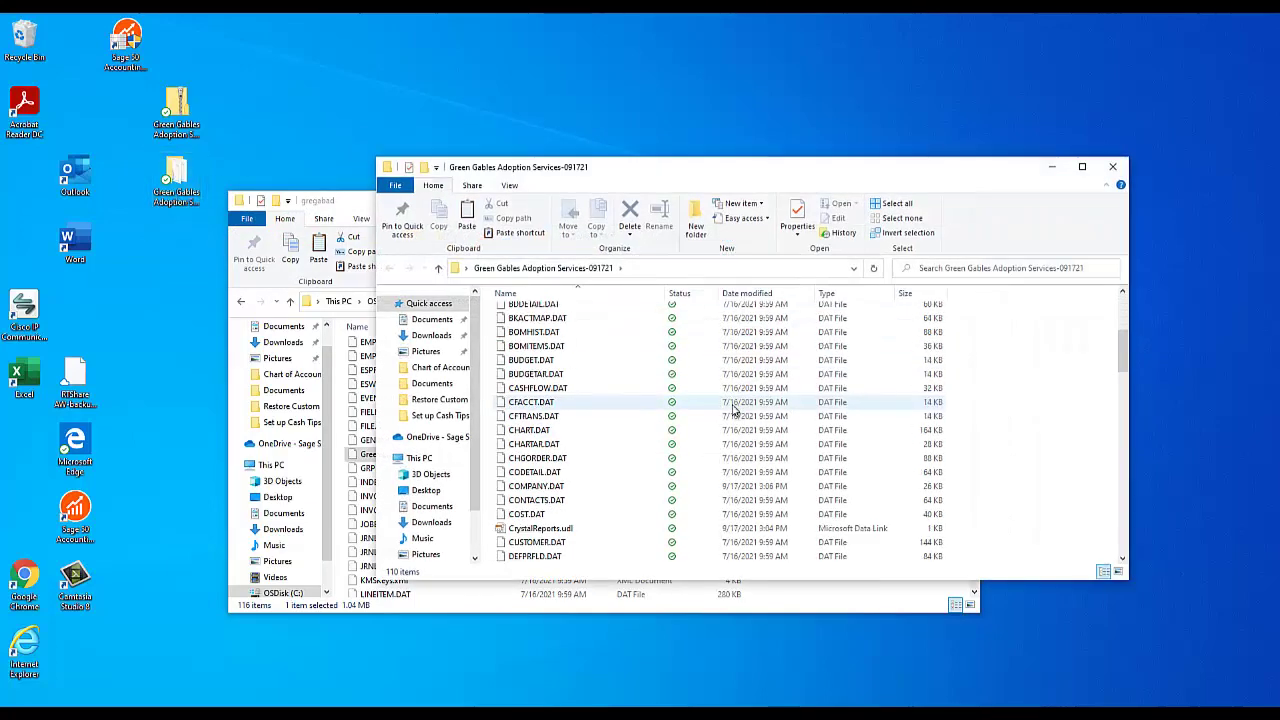
pyautogui.scroll(5, 733, 407)
pyautogui.scroll(-5, 733, 407)
pyautogui.scroll(-5, 733, 407)
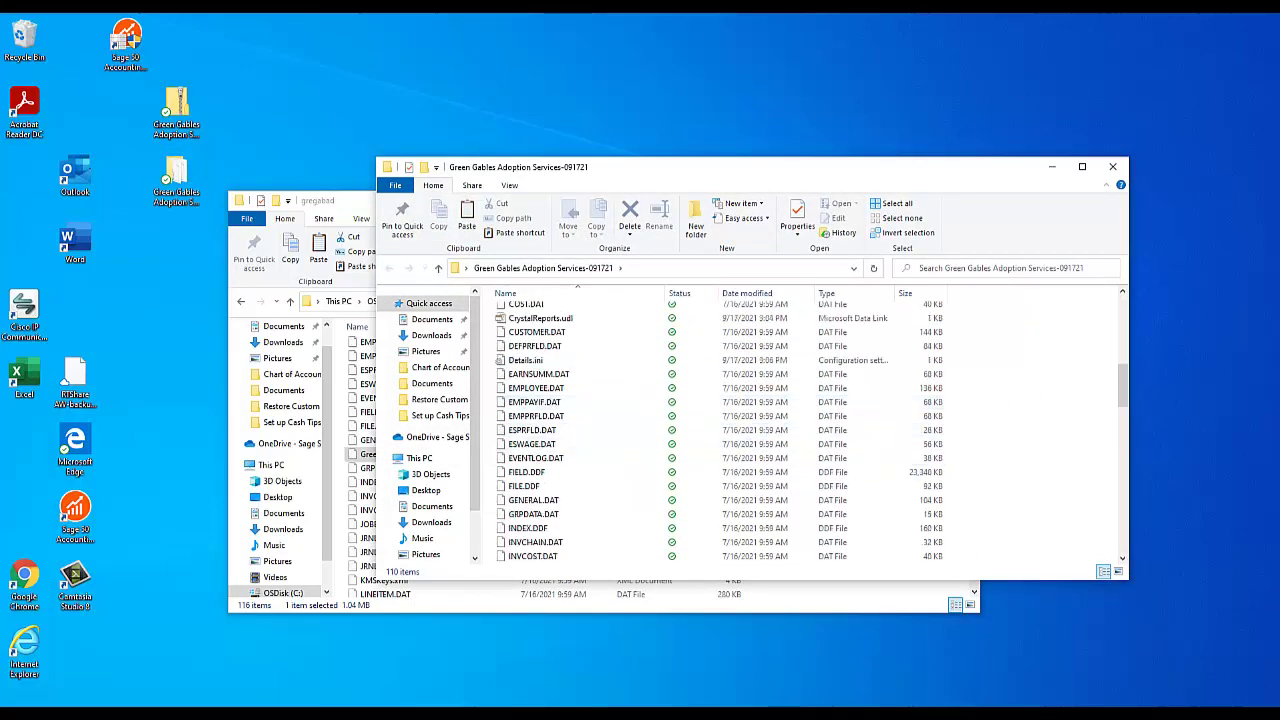
pyautogui.scroll(-4, 840, 428)
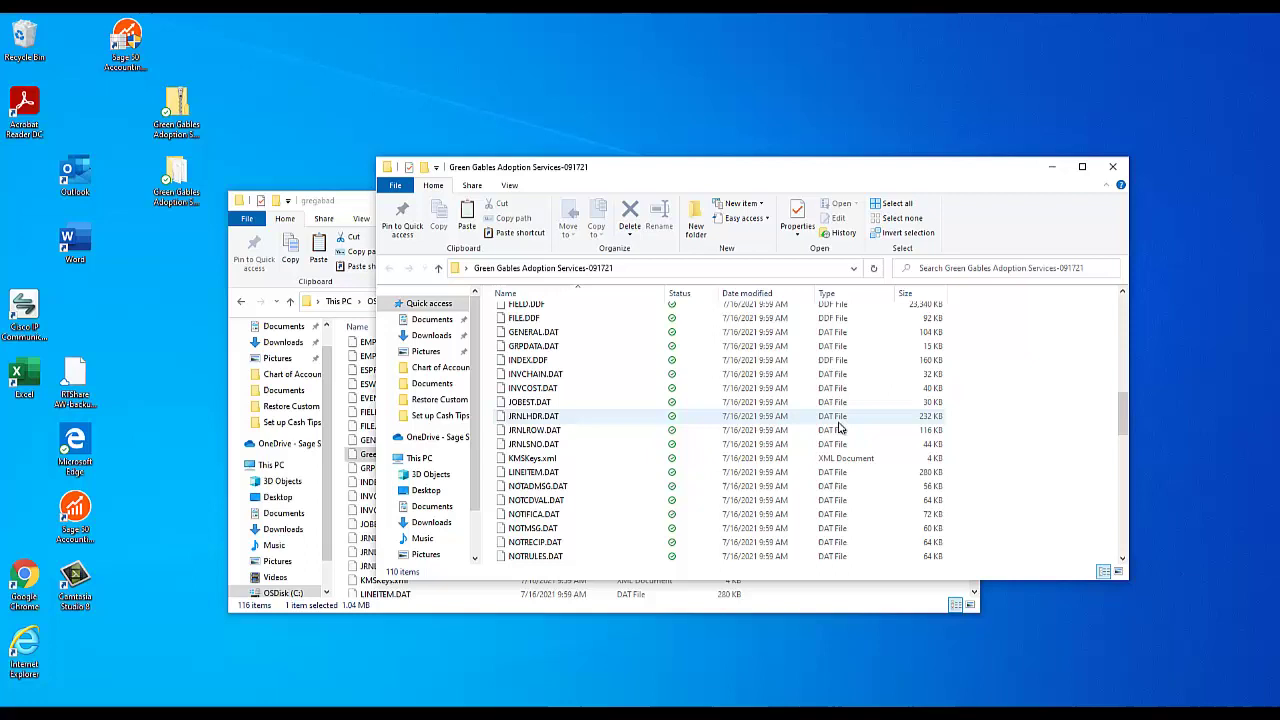
pyautogui.scroll(-9, 840, 428)
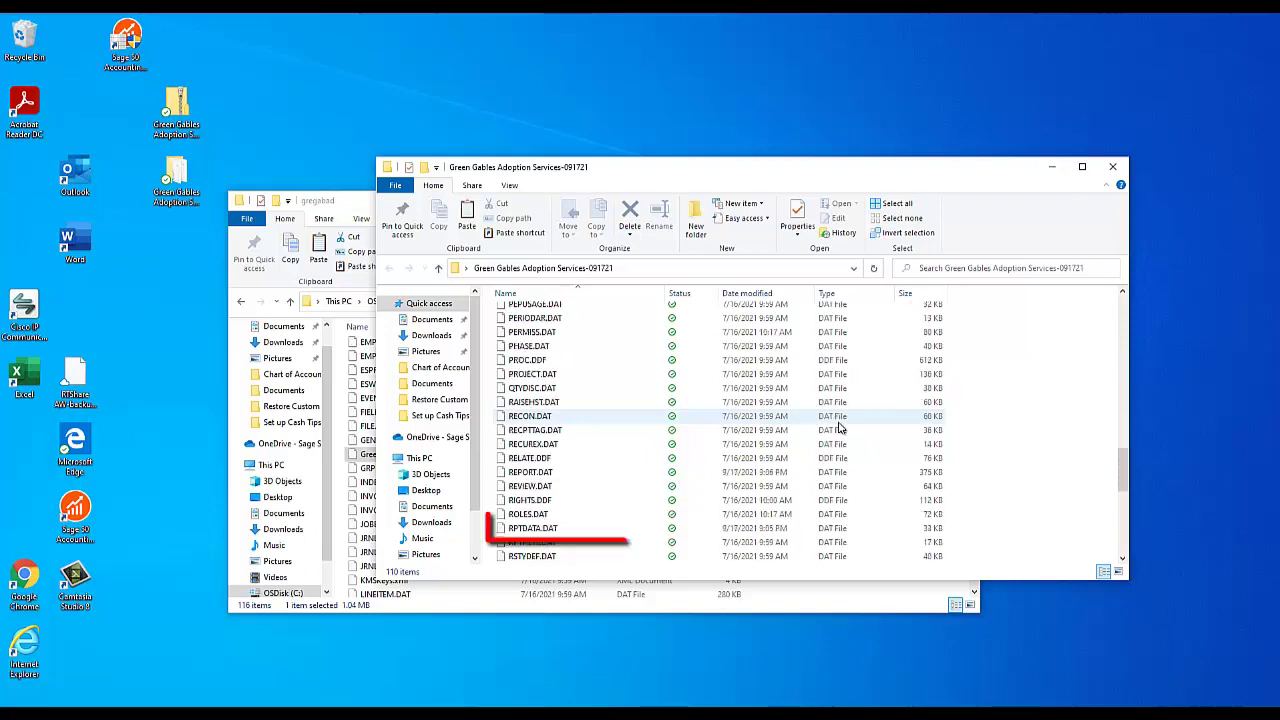
pyautogui.click(619, 528)
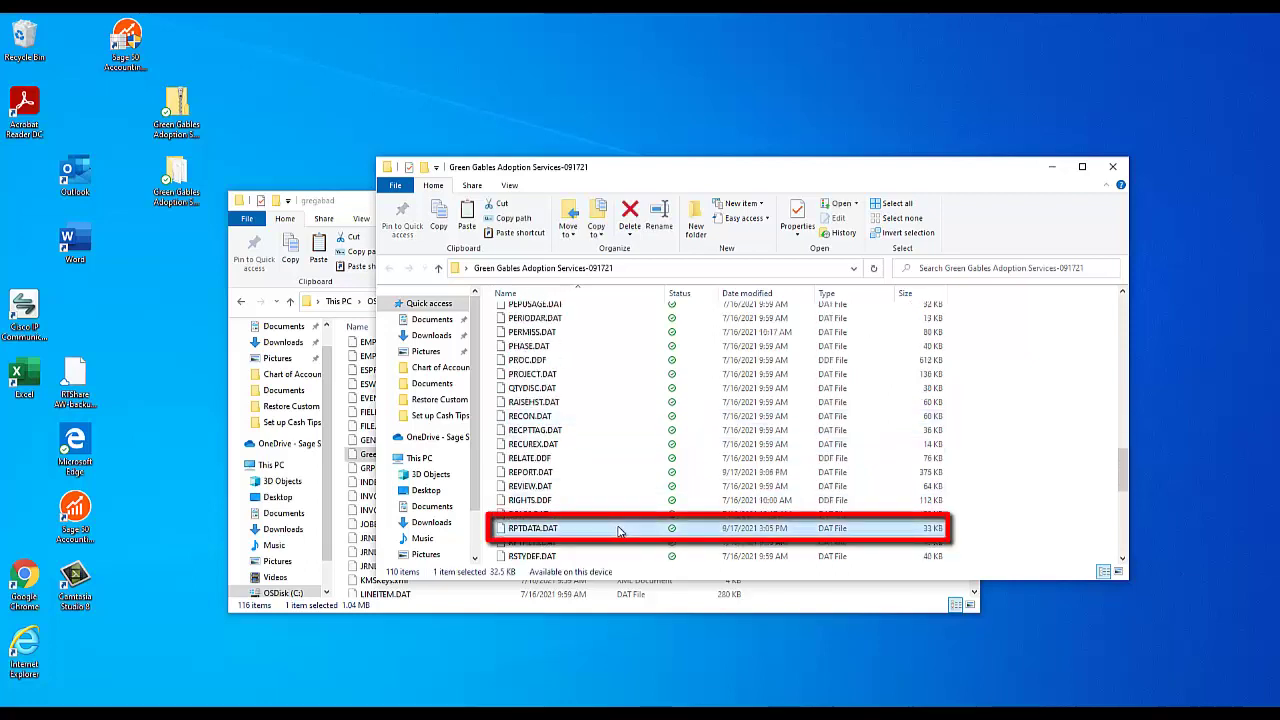
pyautogui.rightClick(619, 529)
pyautogui.click(650, 447)
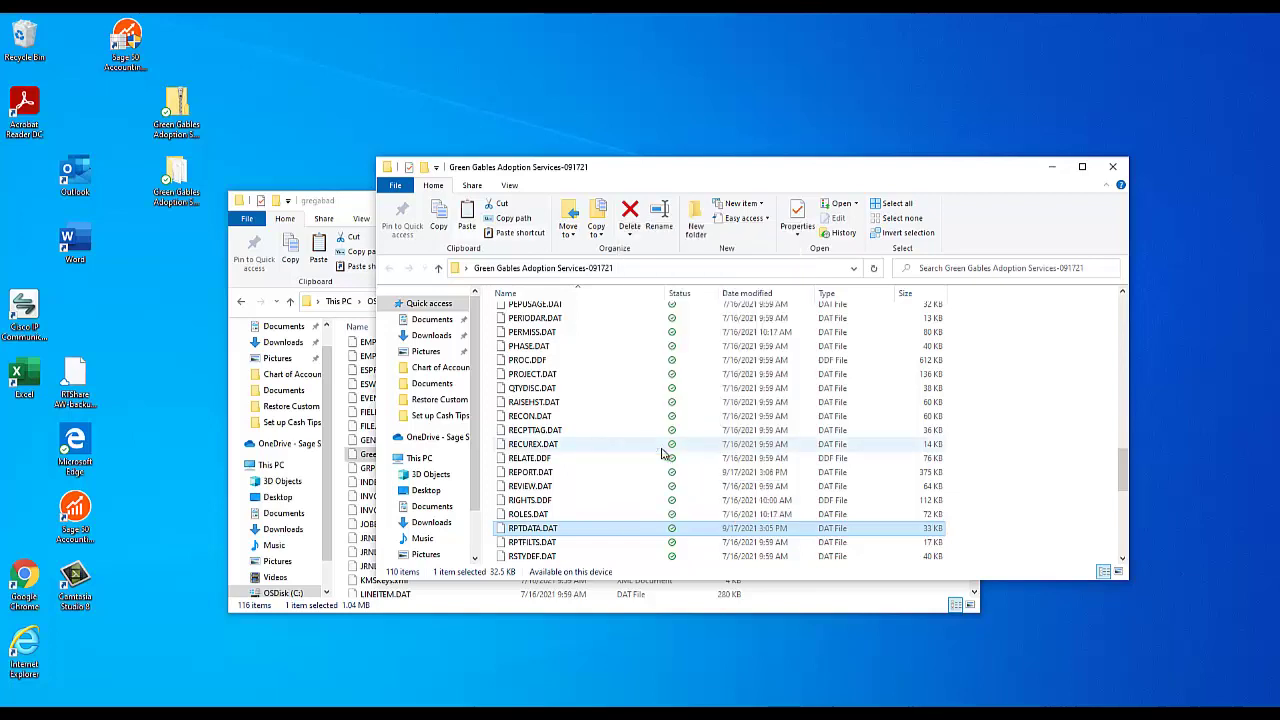
# Step: Paste the copied RPTDATA.DAT file into the gregabad company data folder
pyautogui.click(340, 203)
pyautogui.click(843, 497)
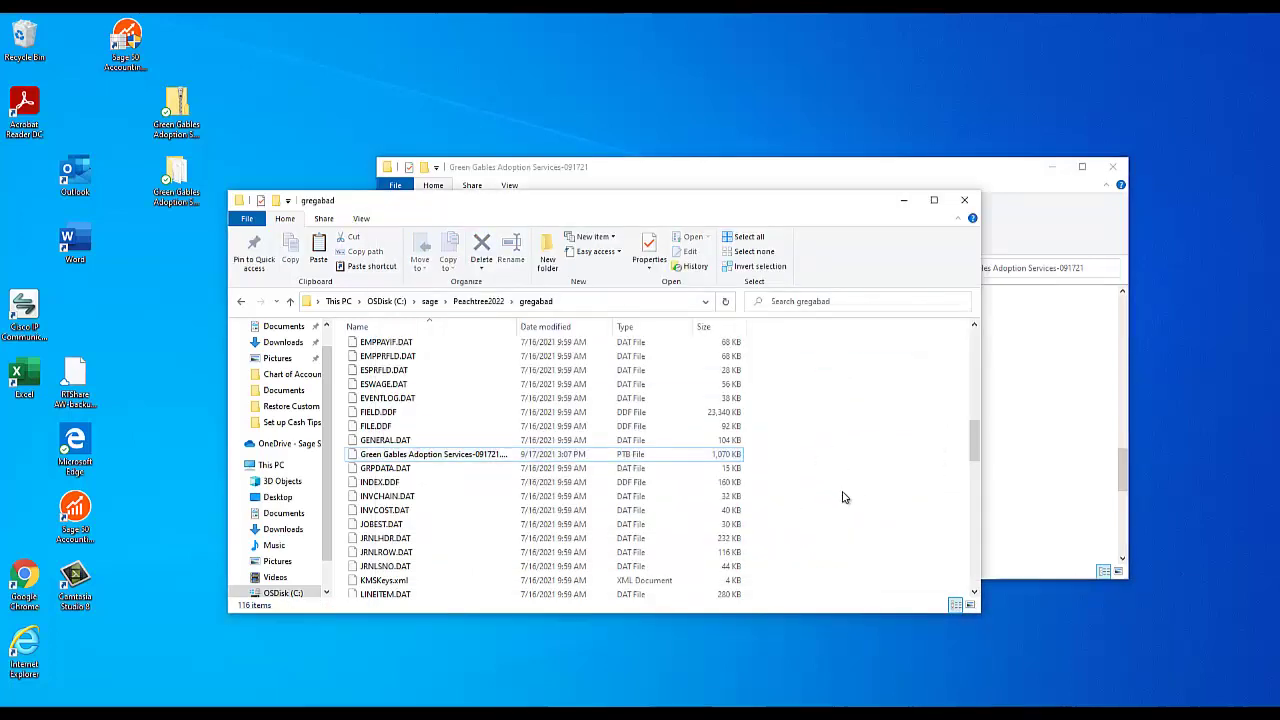
pyautogui.rightClick(843, 497)
pyautogui.click(893, 586)
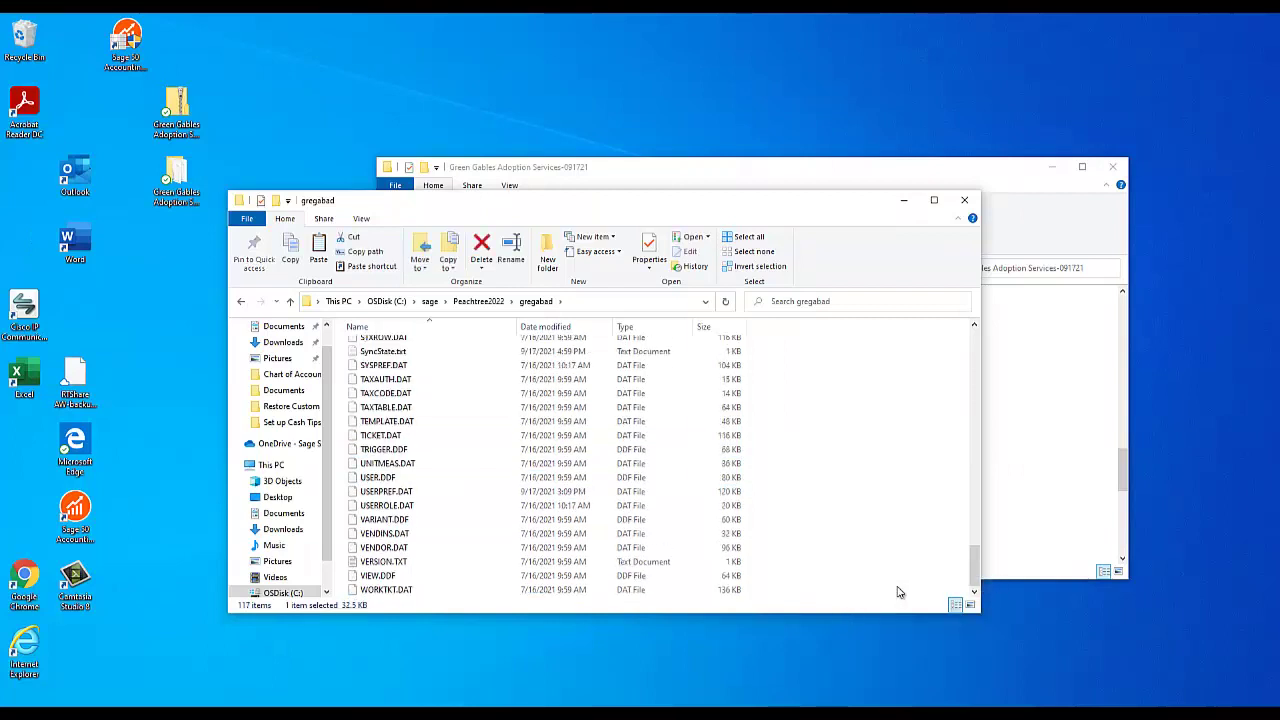
pyautogui.scroll(4, 840, 533)
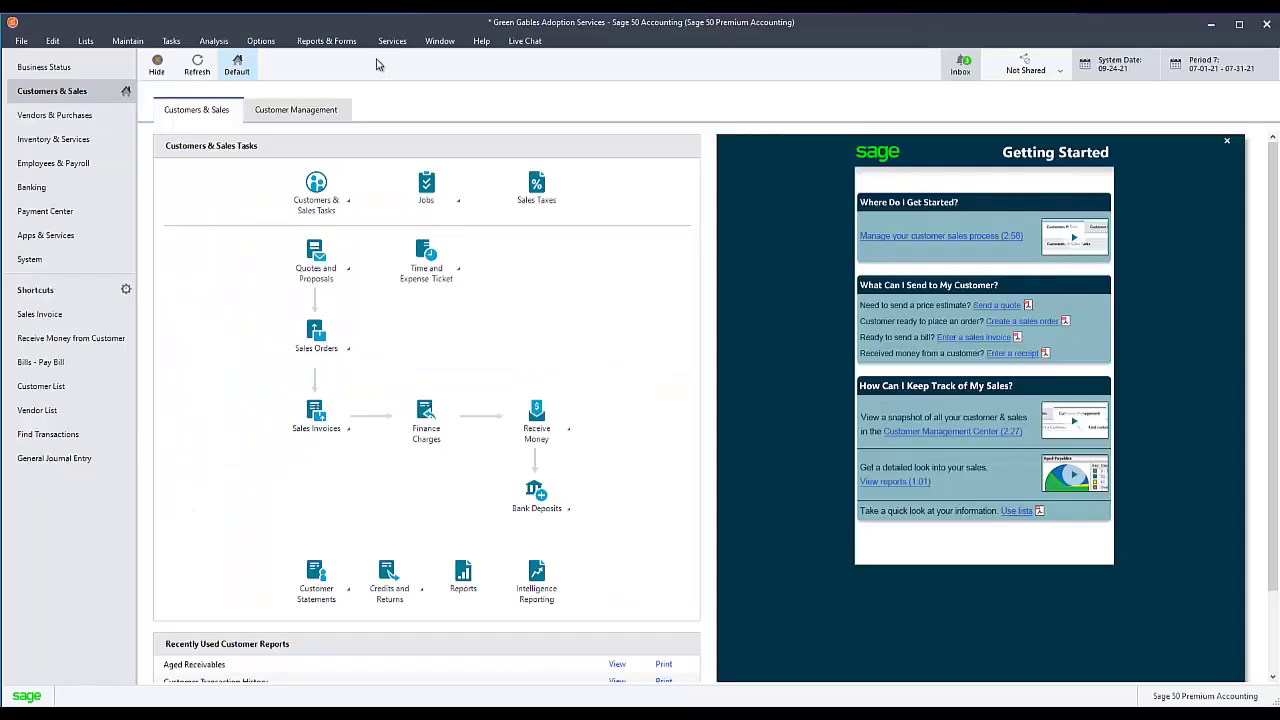
# Step: Switch to Sage 50 with Green Gables Adoption Services open and bring up its reports and forms to check the custom reports
pyautogui.click(326, 40)
pyautogui.click(320, 52)
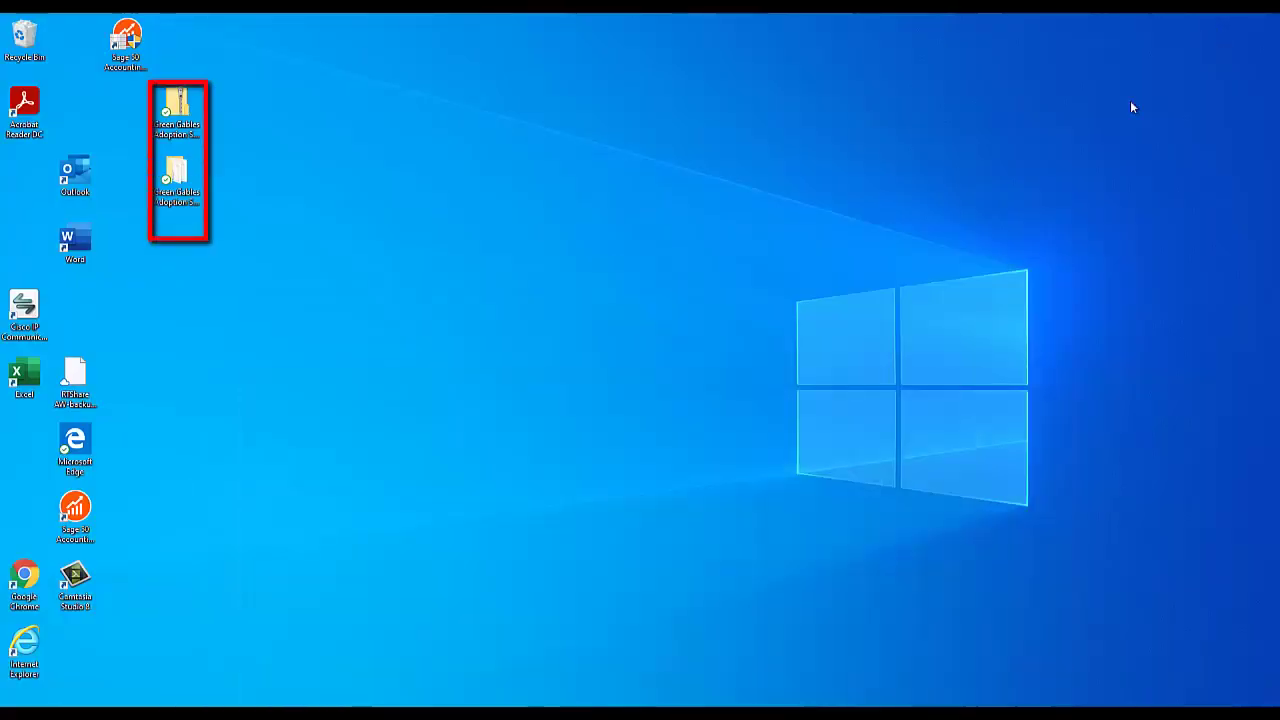
# Step: Delete the extracted Green Gables Adoption Services-091721 folder and the matching zip file from the desktop
pyautogui.rightClick(170, 177)
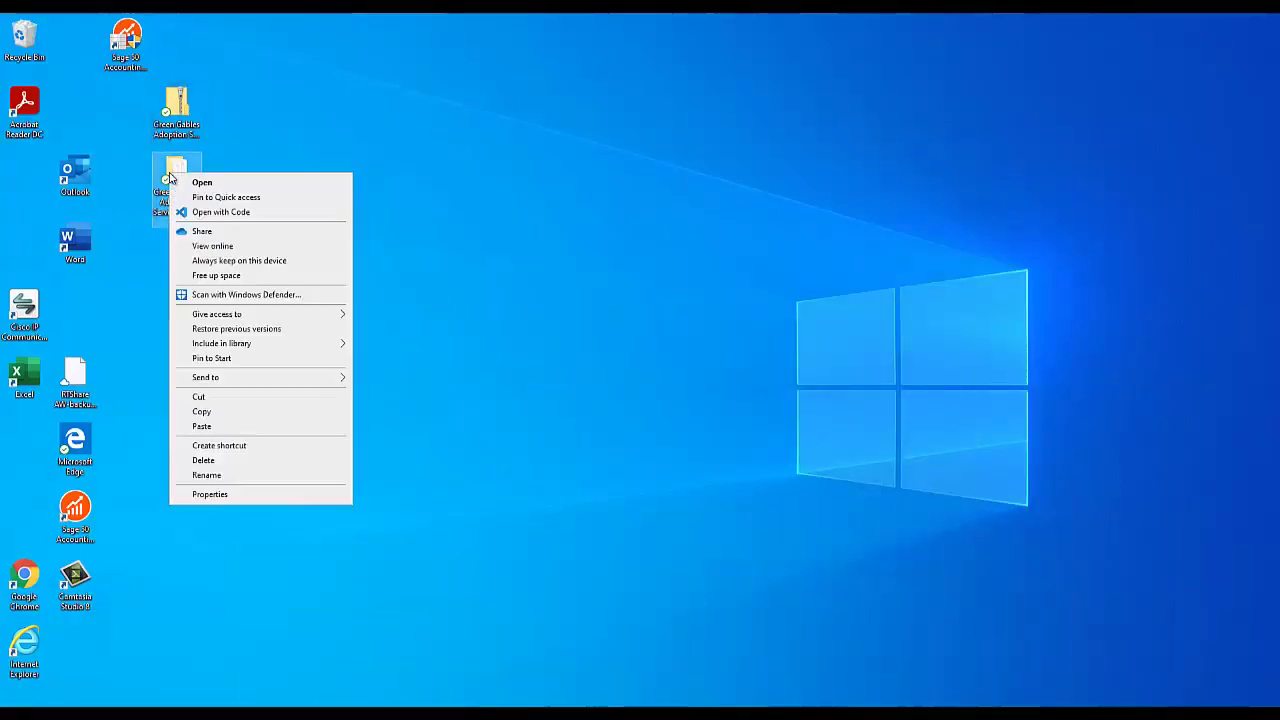
pyautogui.click(251, 459)
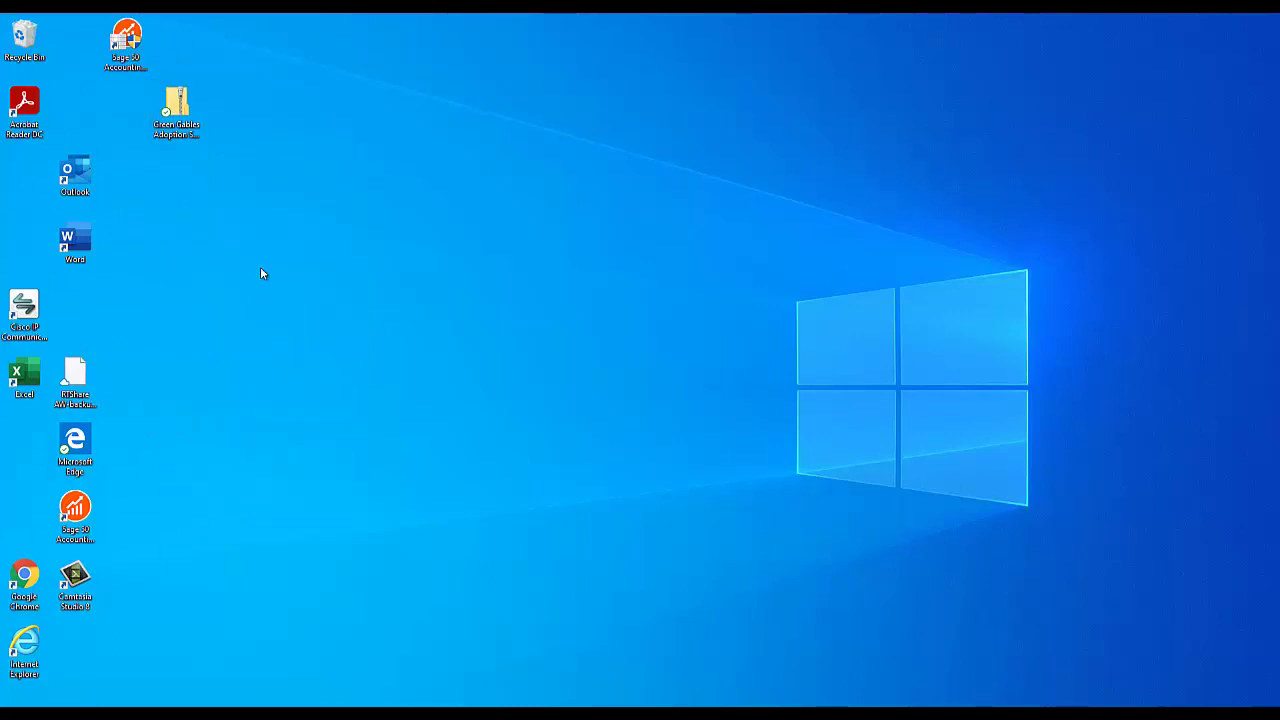
pyautogui.rightClick(176, 113)
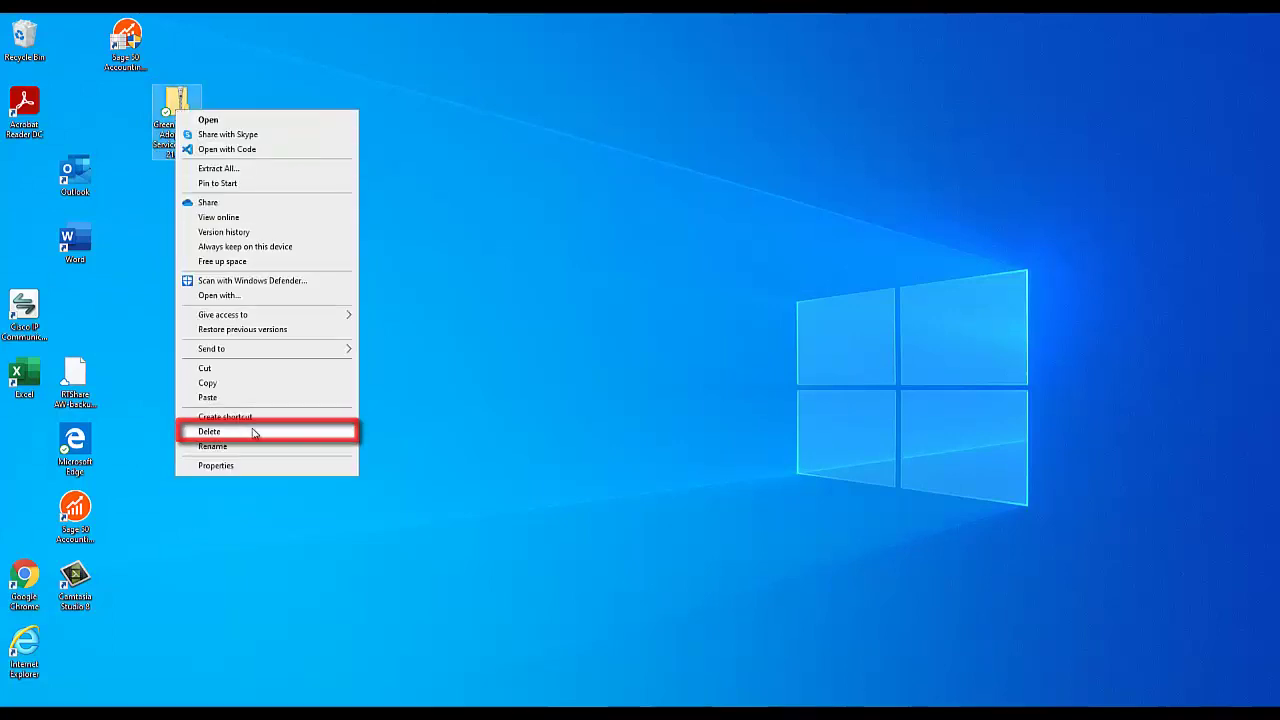